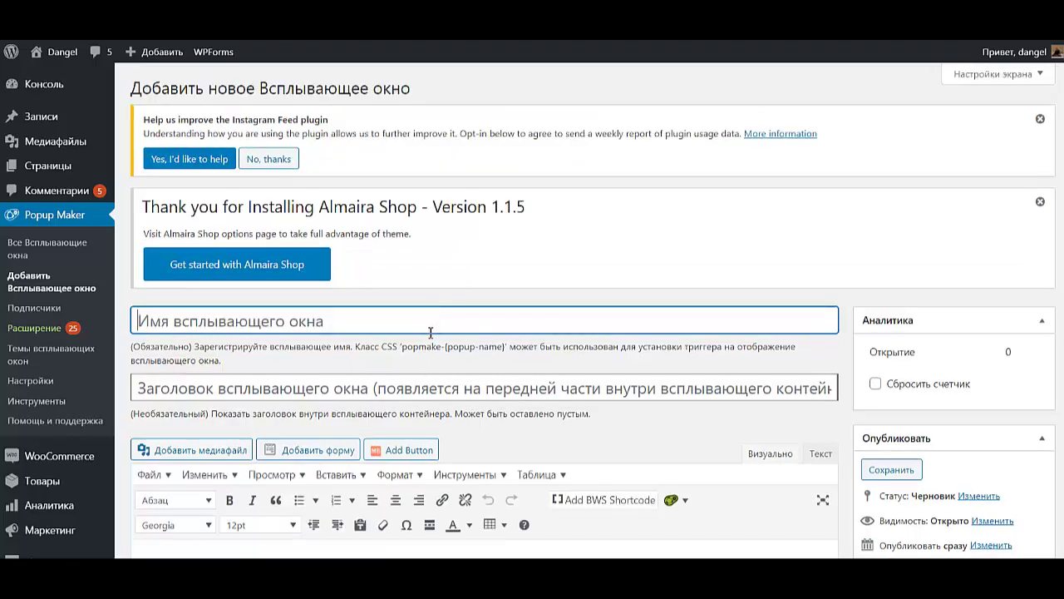
Name the new popup КОНСУЛЬТАЦИЯ and insert the КОНСУЛЬТАЦИЯ form into its content.
text(КОНСУЛЬТАЦИЯ)
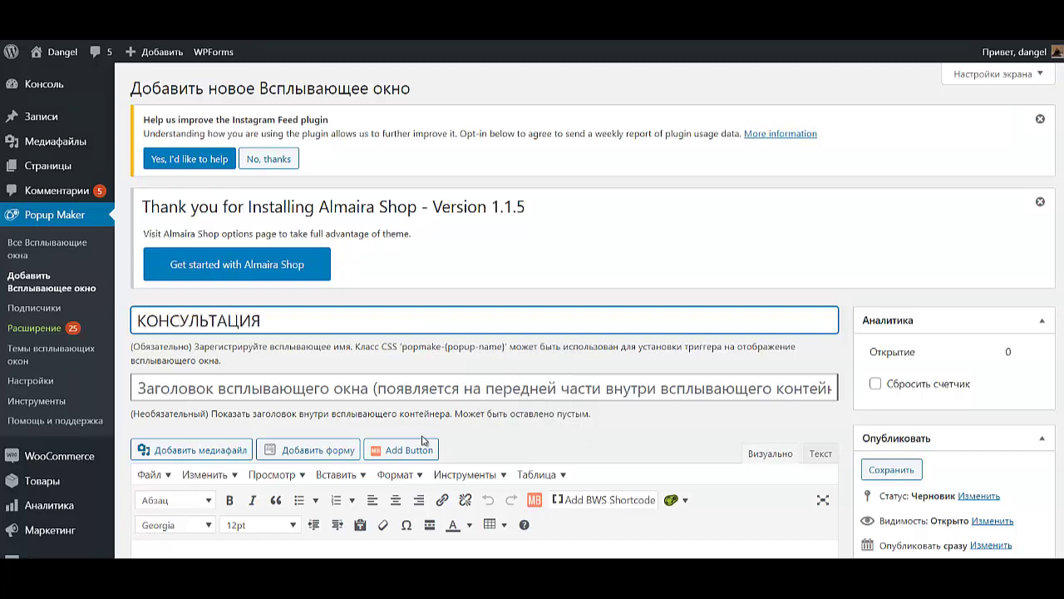
scroll(420, 439, down, 3)
click(408, 419)
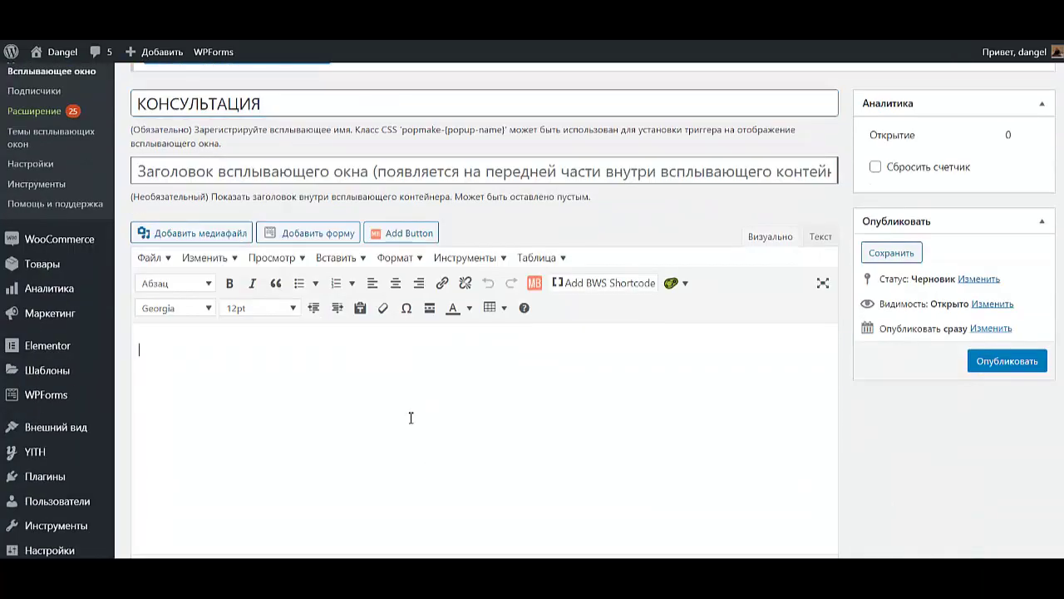
click(288, 232)
click(419, 344)
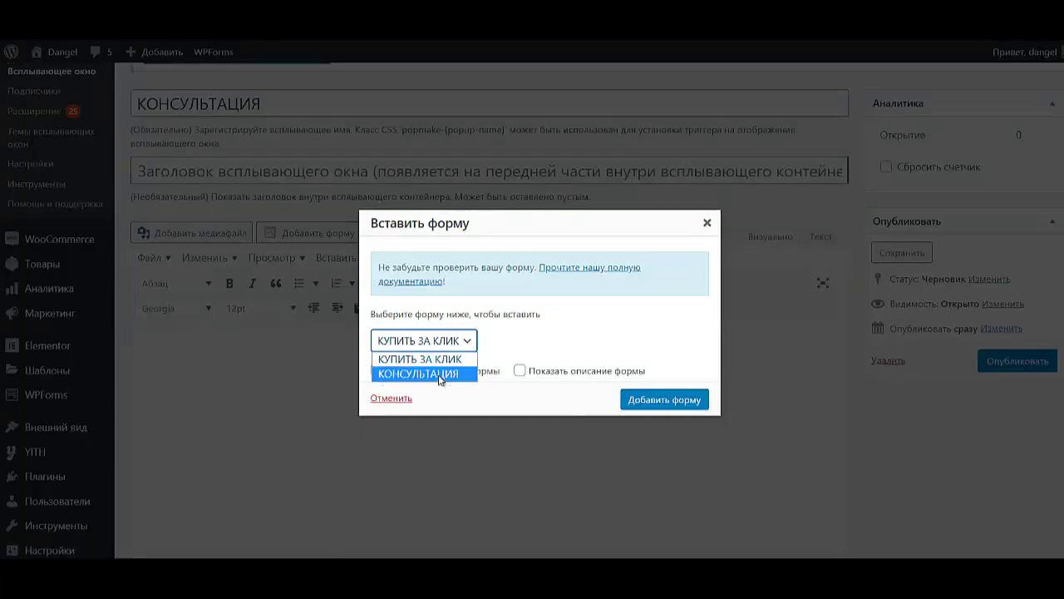
click(440, 374)
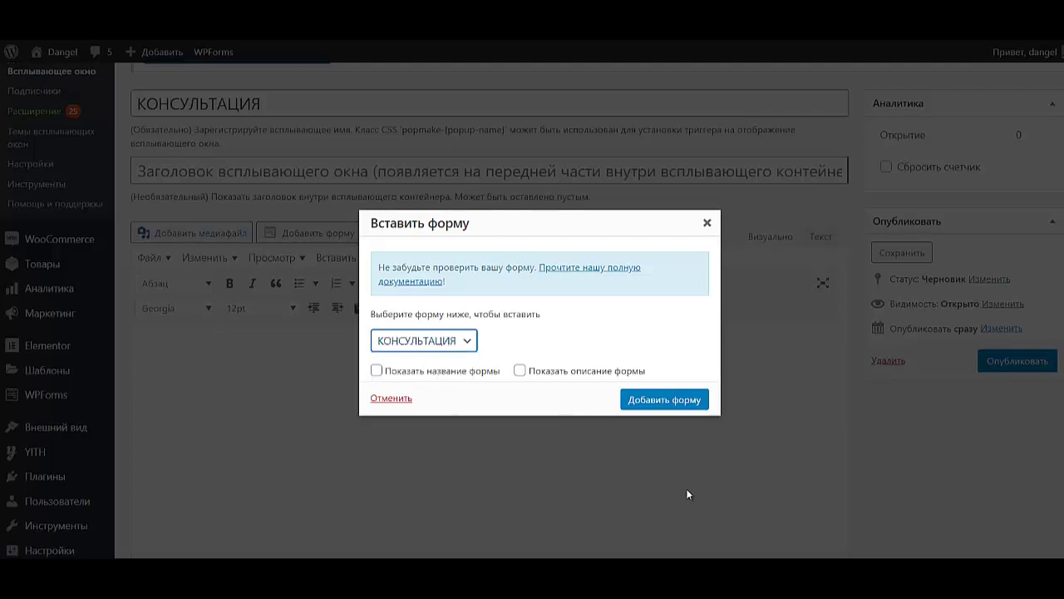
click(666, 400)
Apply the Центр Popup display preset to the popup and choose the Light Box theme for its appearance.
scroll(471, 439, down, 5)
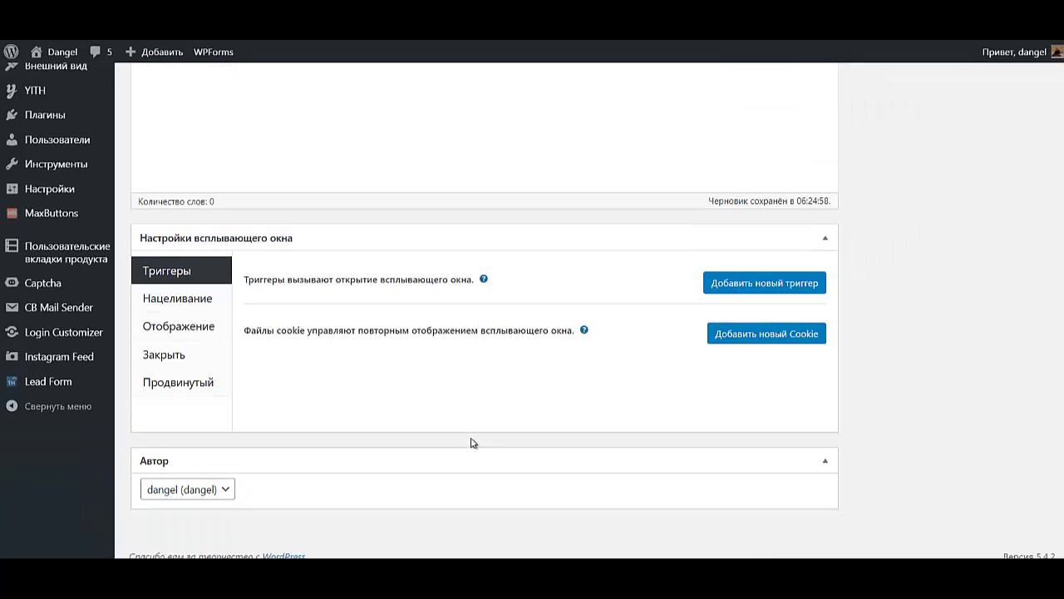
click(175, 327)
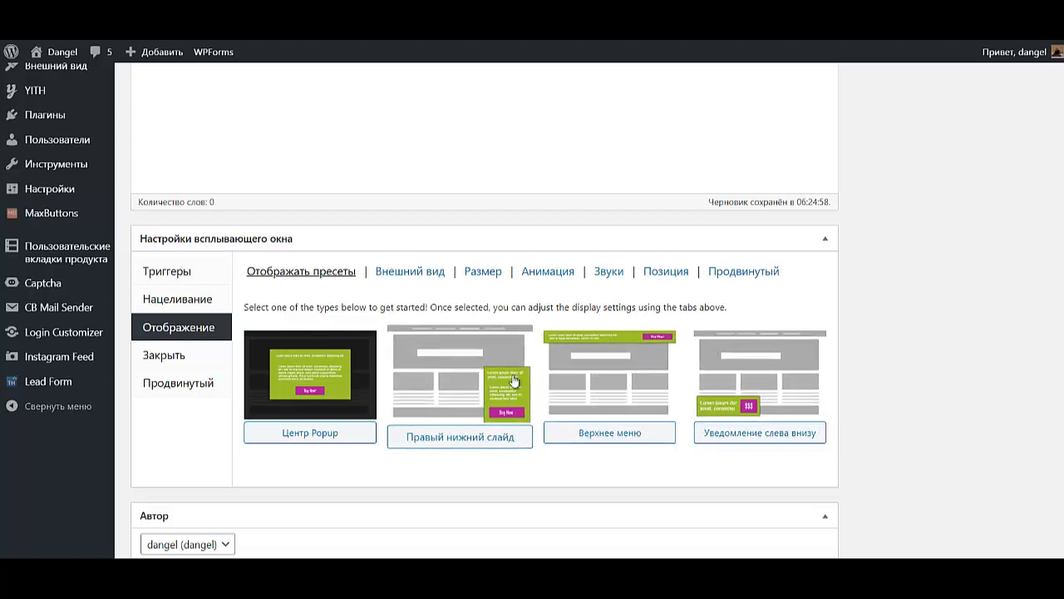
click(321, 378)
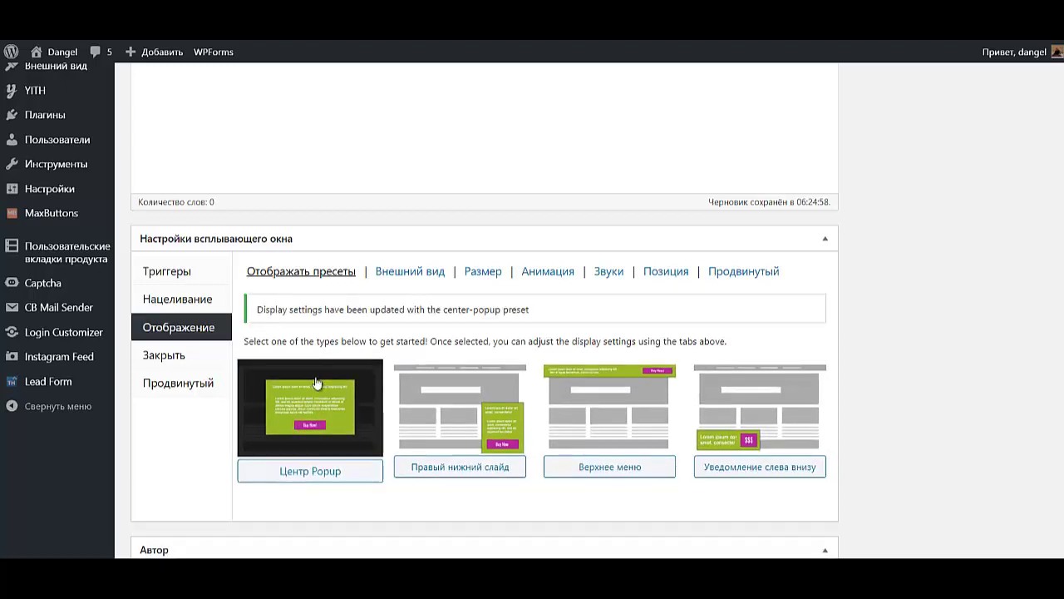
click(399, 274)
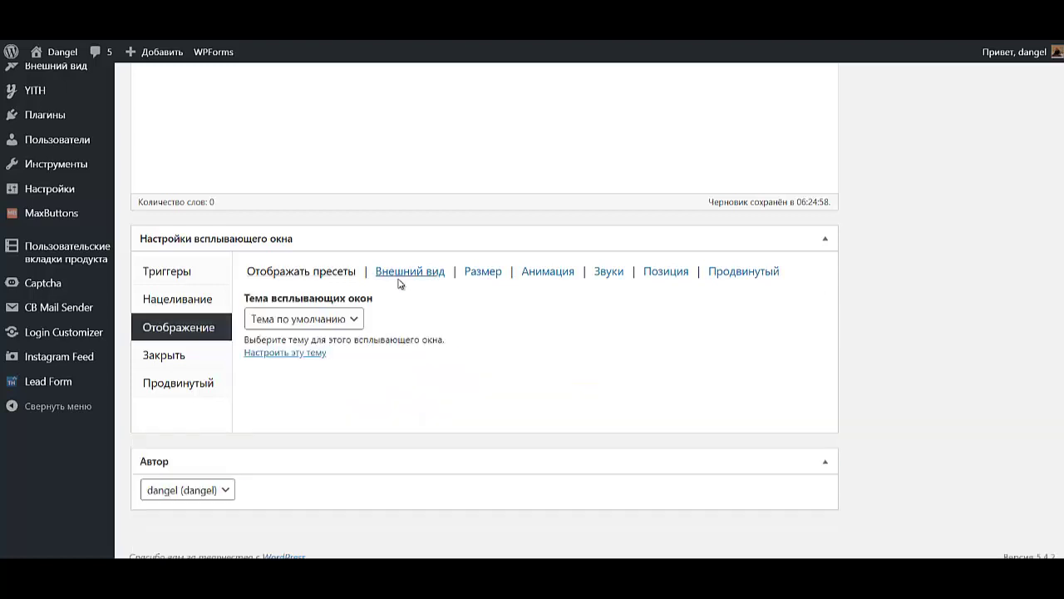
click(297, 320)
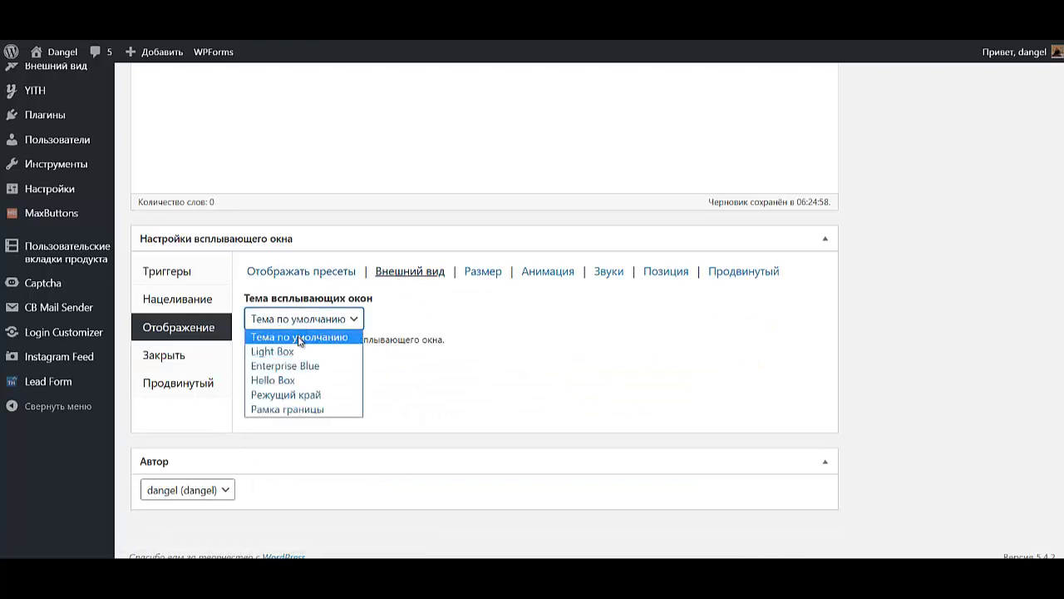
click(307, 357)
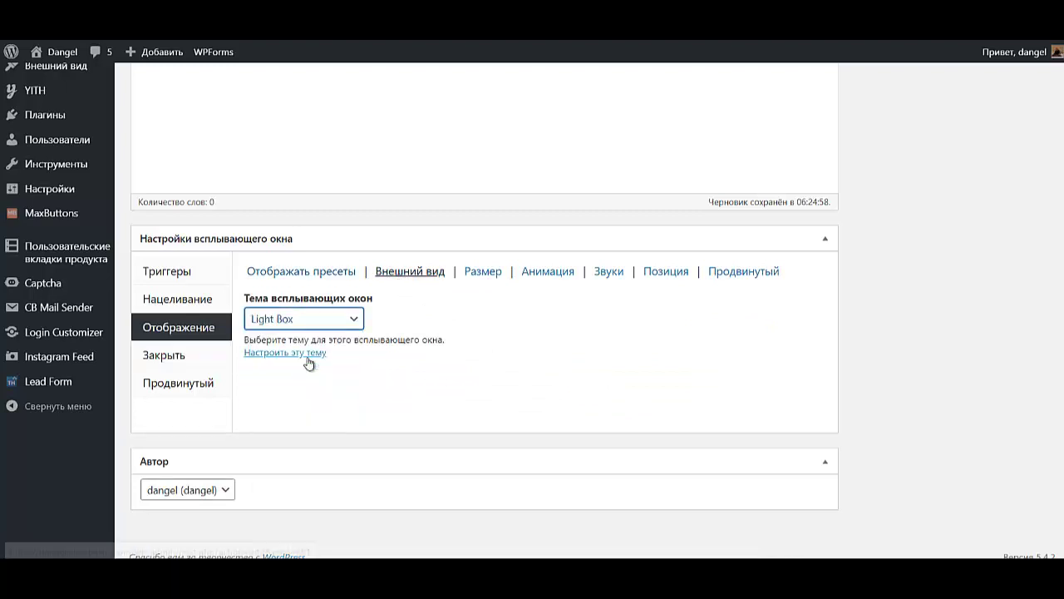
Set the popup size to Маленькое - 40% and its minimum width to 100 px.
click(485, 275)
click(306, 319)
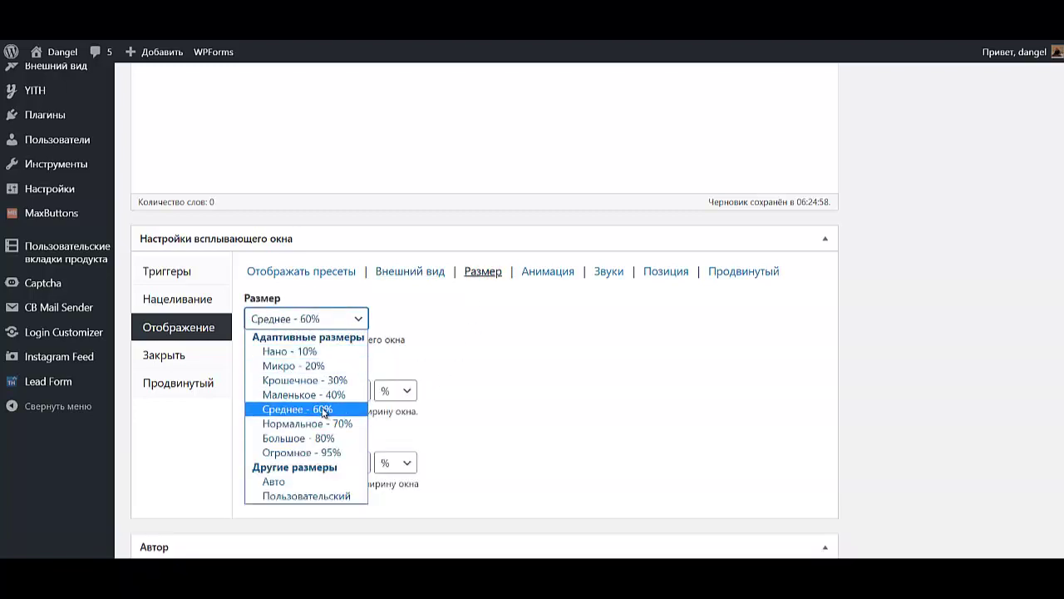
click(313, 396)
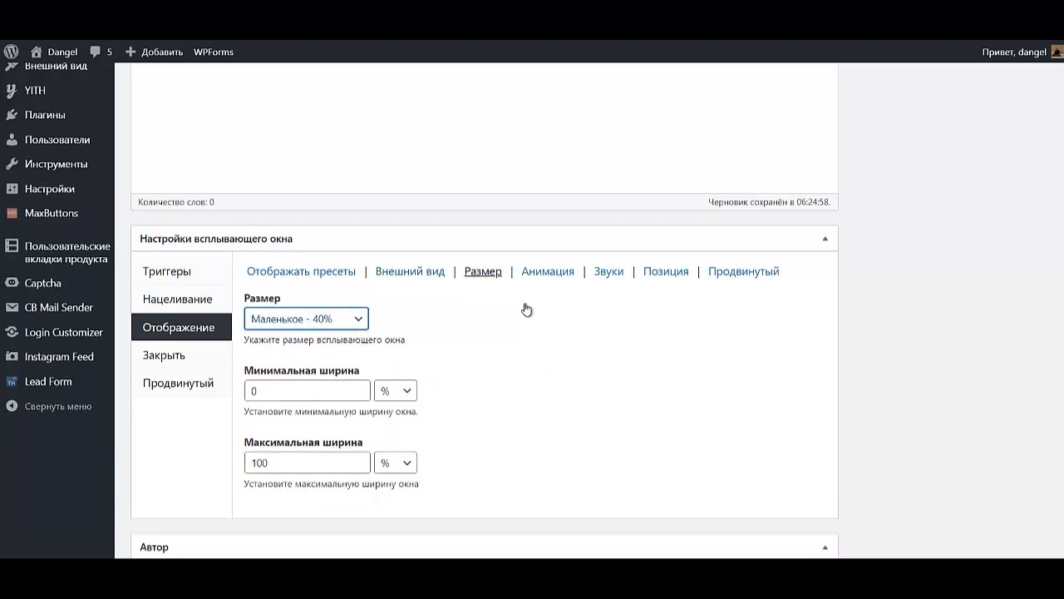
double_click(275, 388)
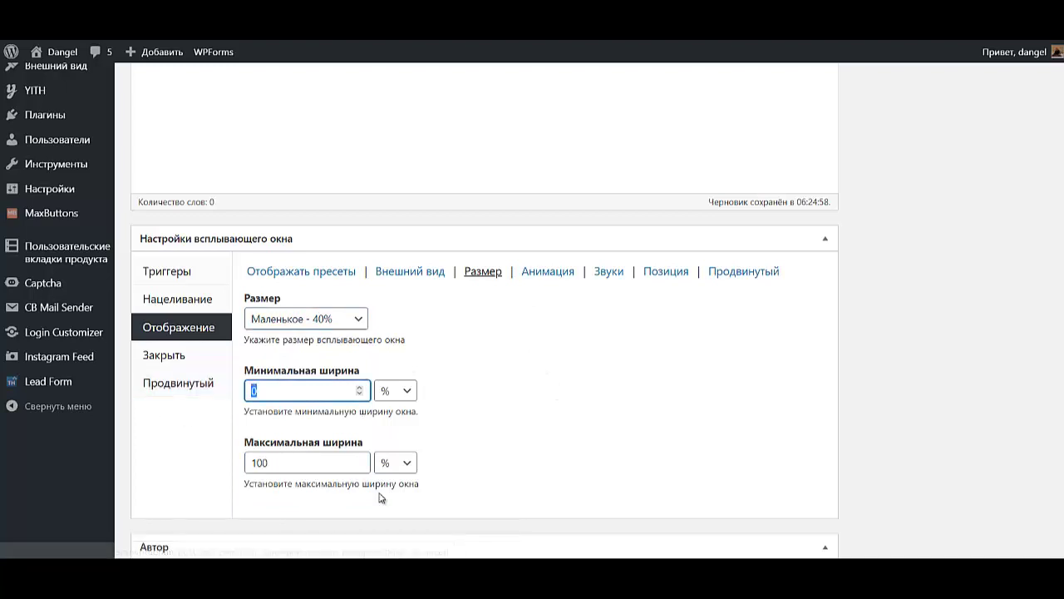
text(100)
click(405, 392)
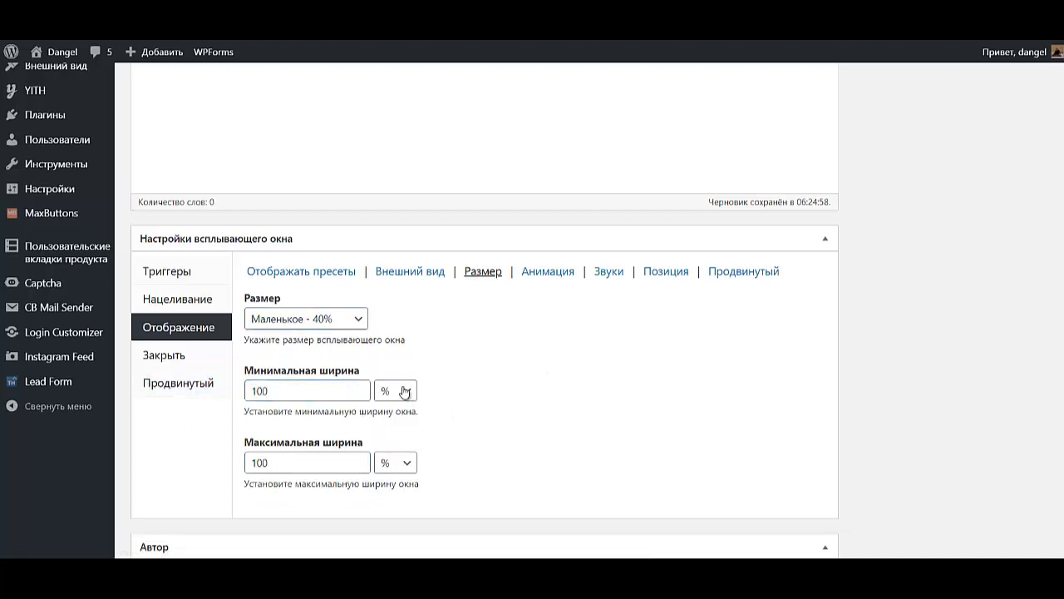
click(405, 391)
click(397, 408)
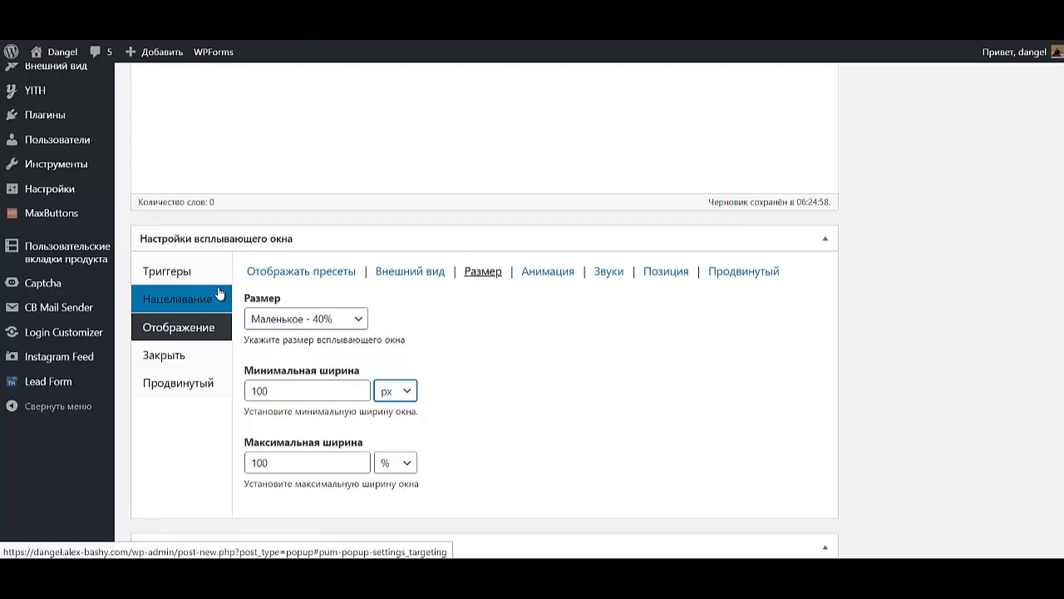
Set the popup animation to Затухание и движение with a speed of 1000 ms, and review the sound and position settings.
click(535, 275)
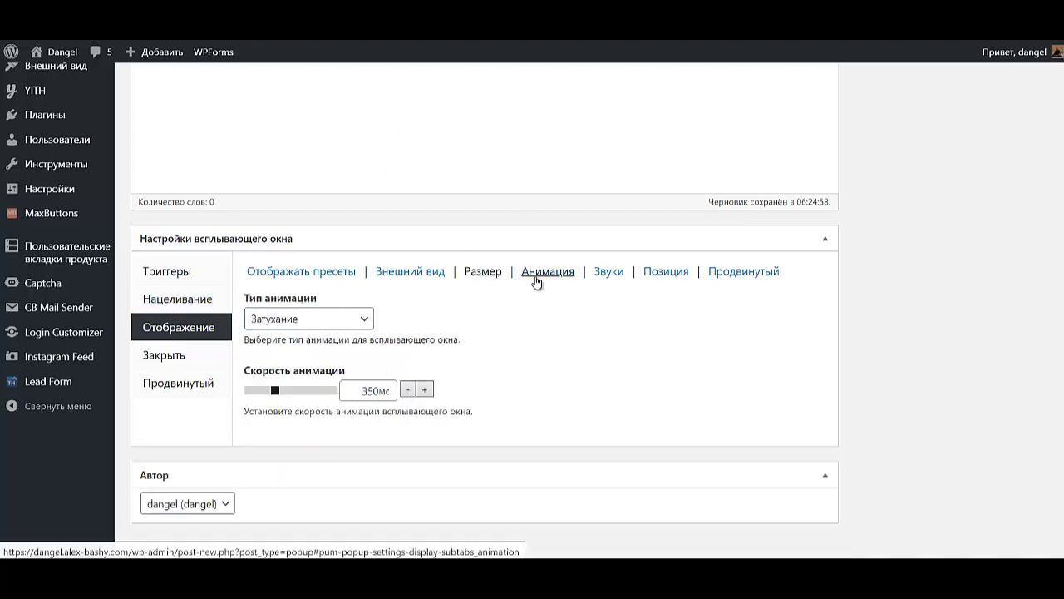
click(331, 326)
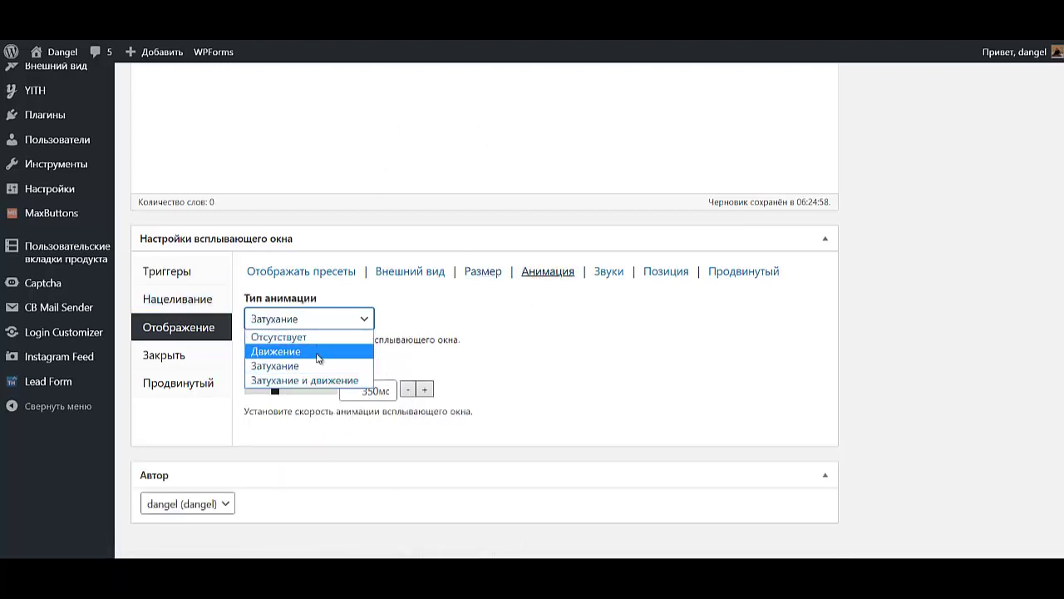
click(316, 380)
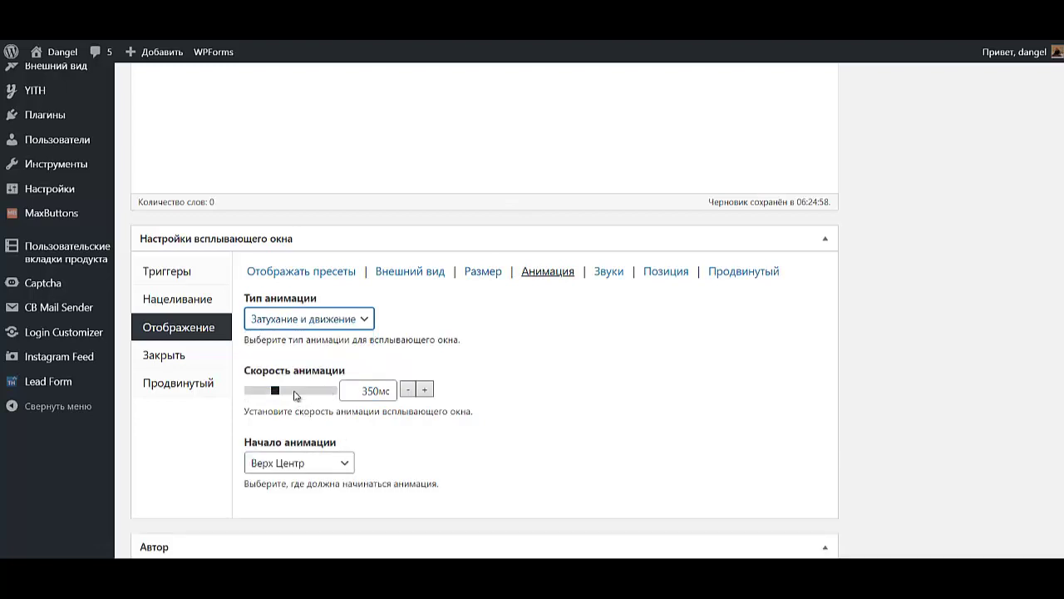
drag(296, 396, 352, 400)
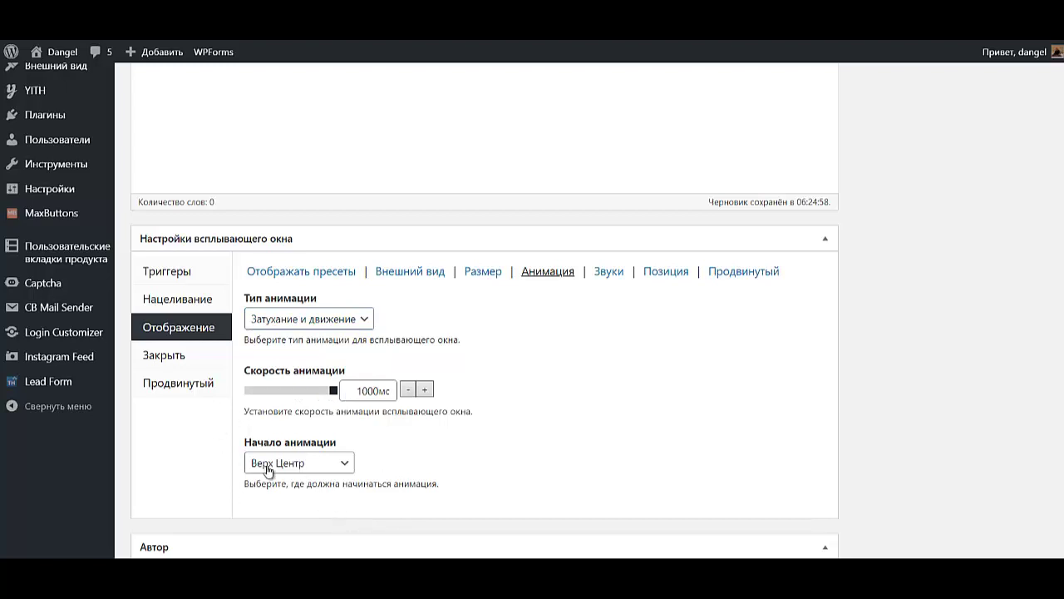
click(608, 276)
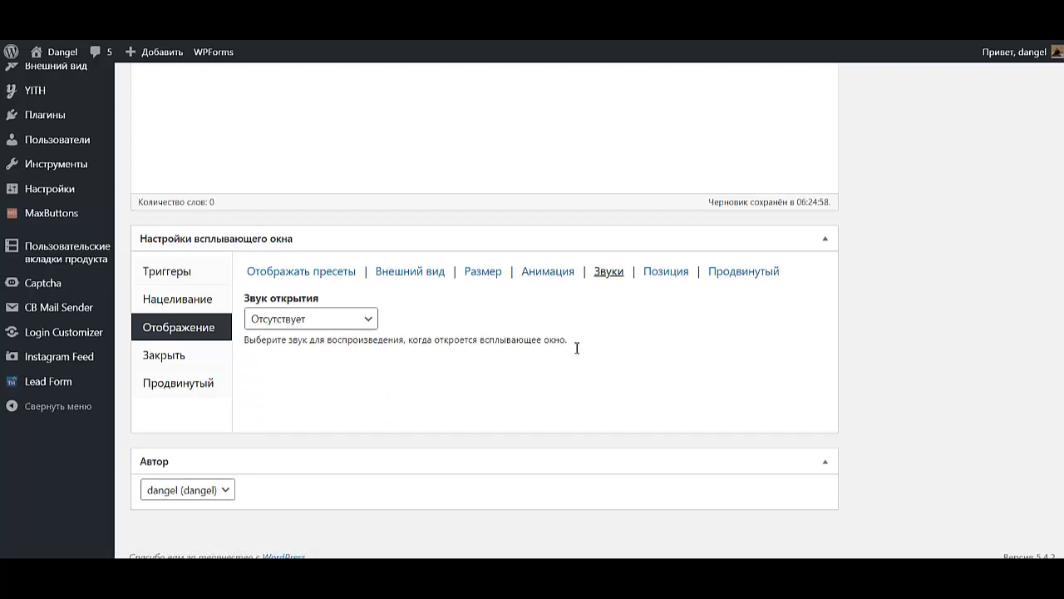
click(669, 273)
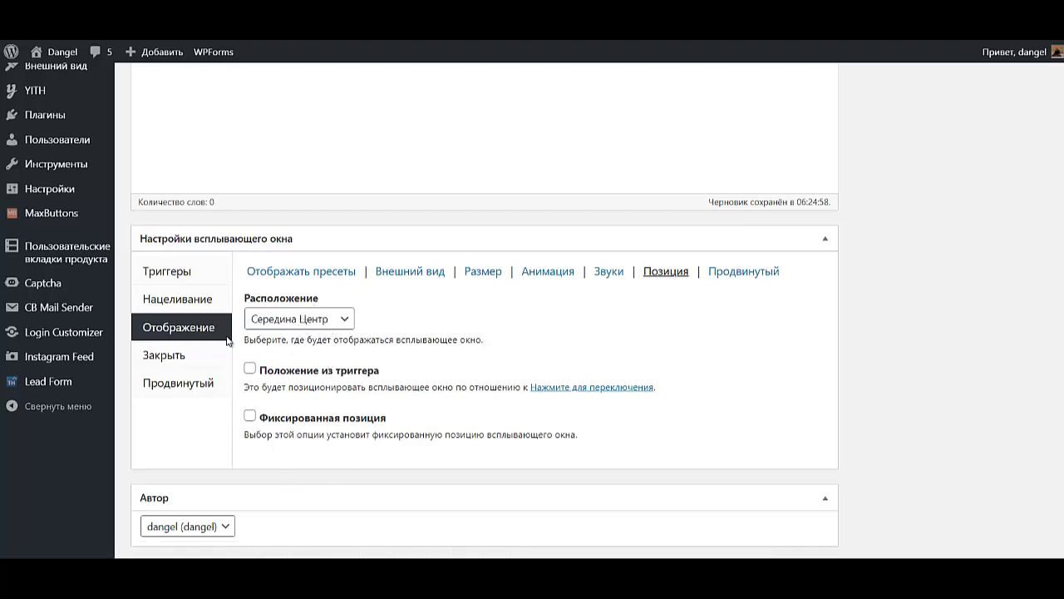
Allow the popup to be closed by clicking the overlay and with the Esc key.
click(164, 358)
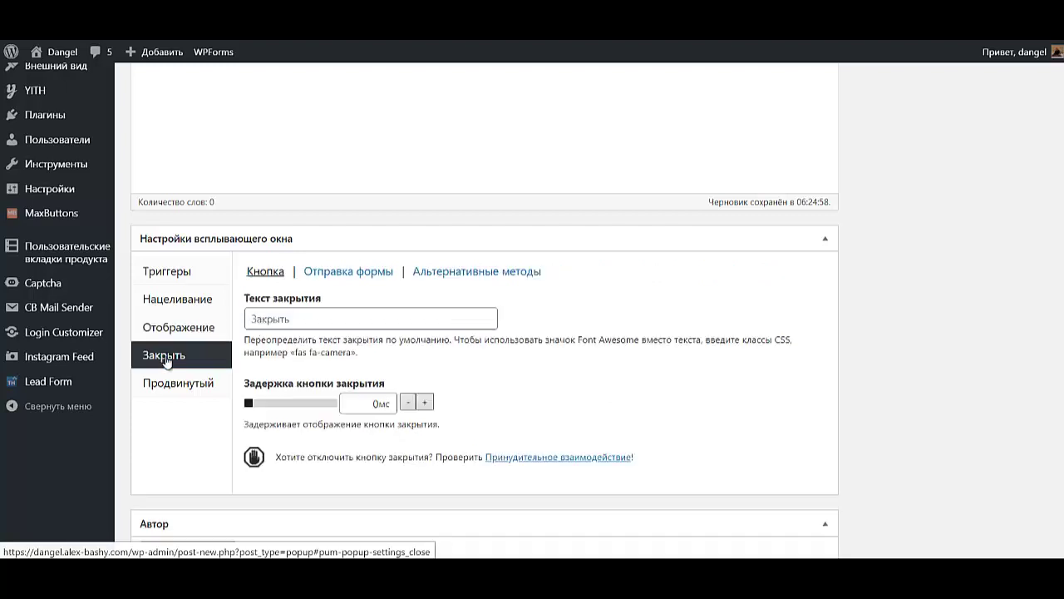
click(465, 273)
click(278, 300)
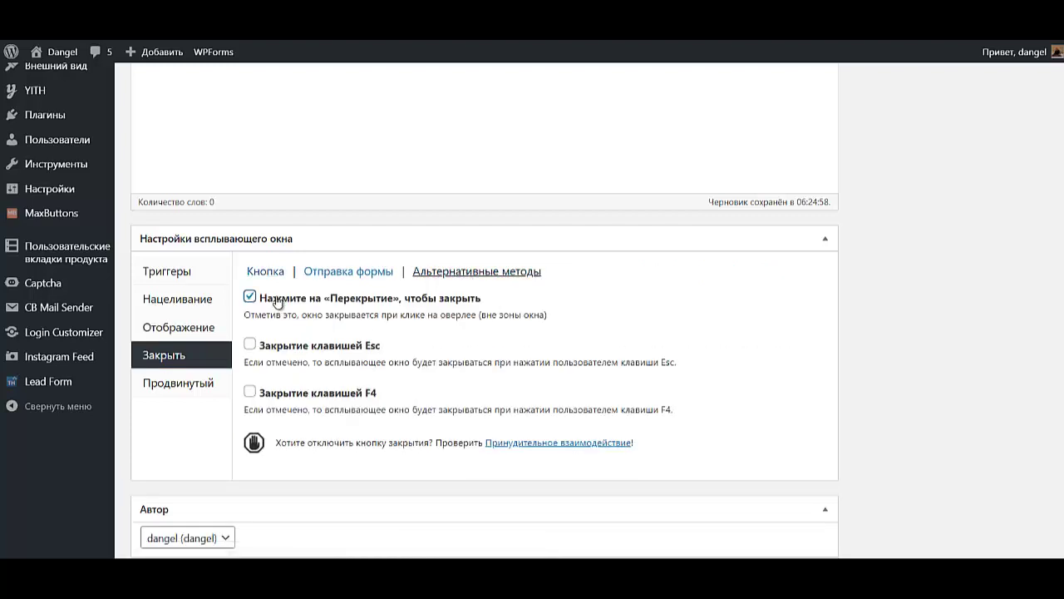
click(249, 342)
Check the popup's content and publish the popup.
scroll(493, 349, up, 3)
scroll(504, 399, down, 3)
scroll(504, 399, up, 5)
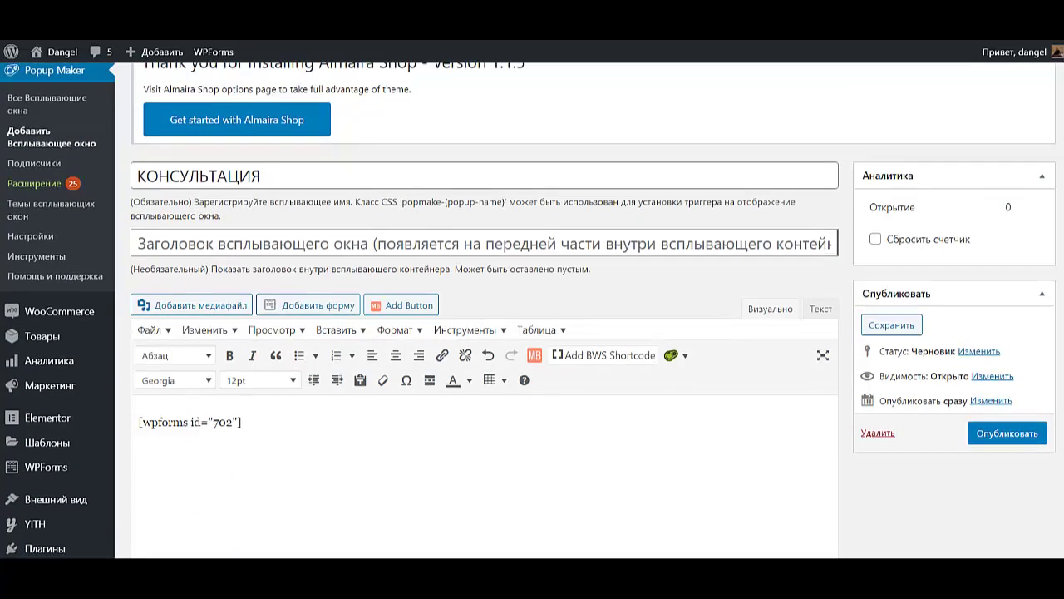
scroll(1032, 391, down, 2)
click(1002, 221)
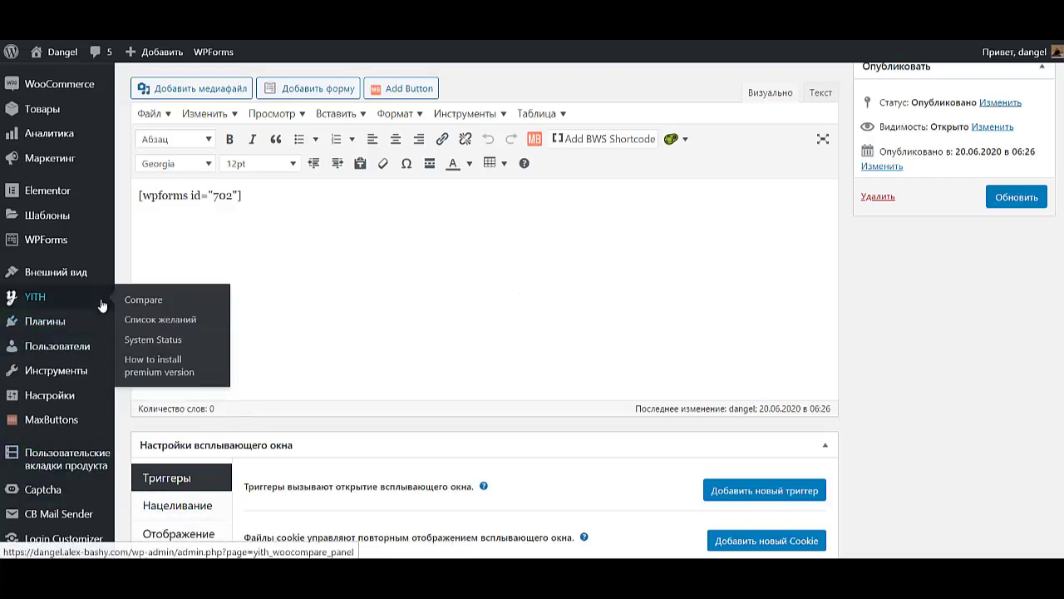
Open the Light Box theme for editing from the list of popup themes.
scroll(81, 356, up, 3)
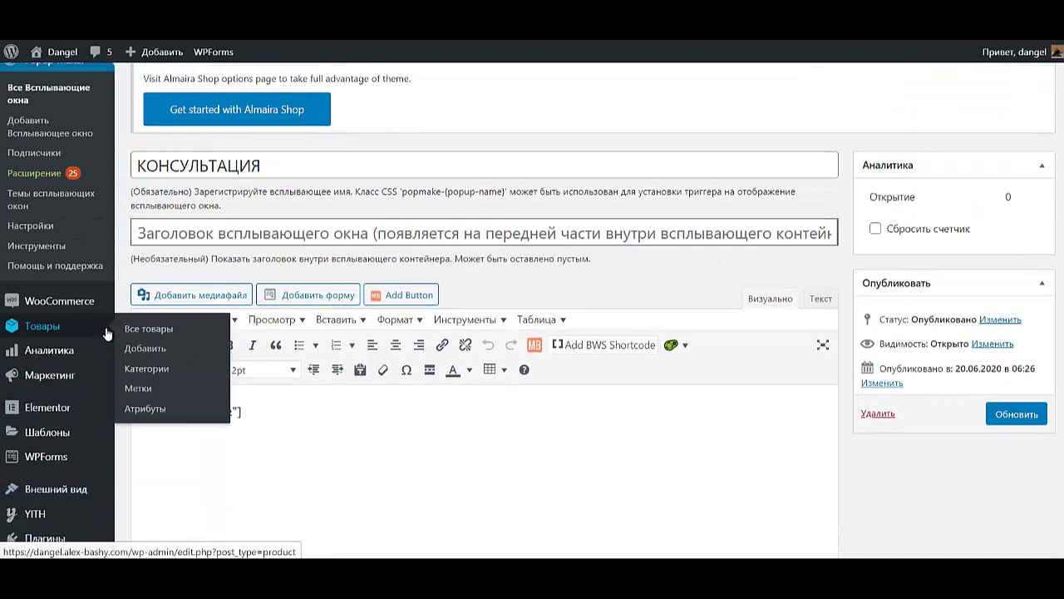
click(15, 208)
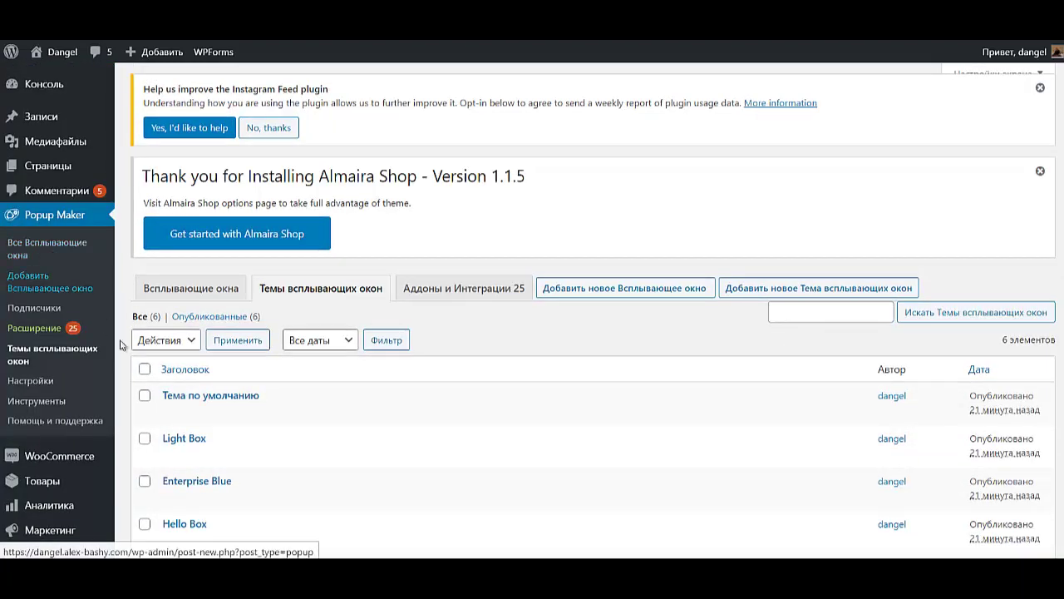
mouse_move(175, 441)
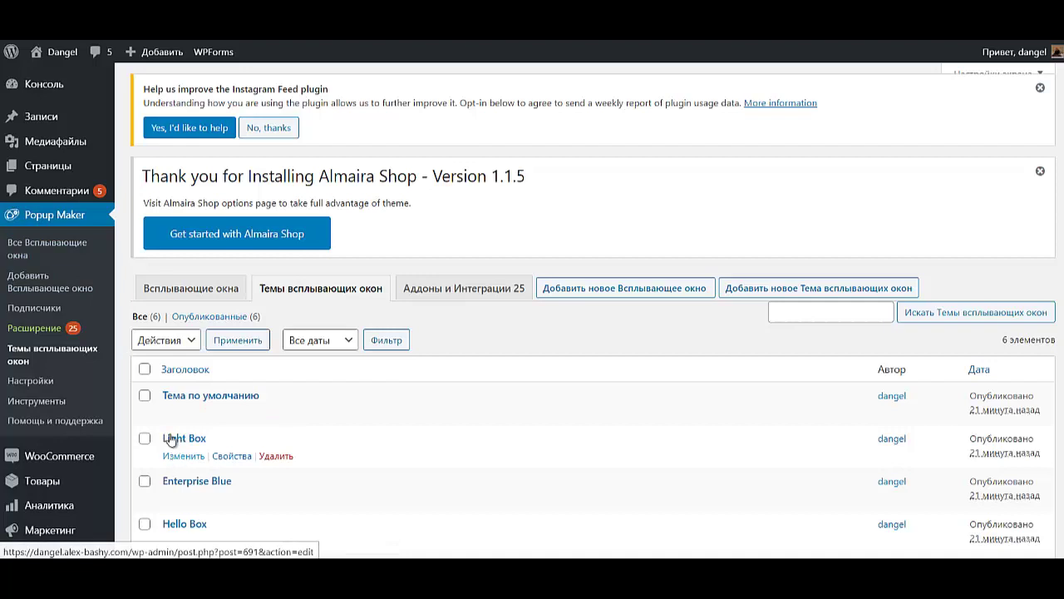
click(180, 457)
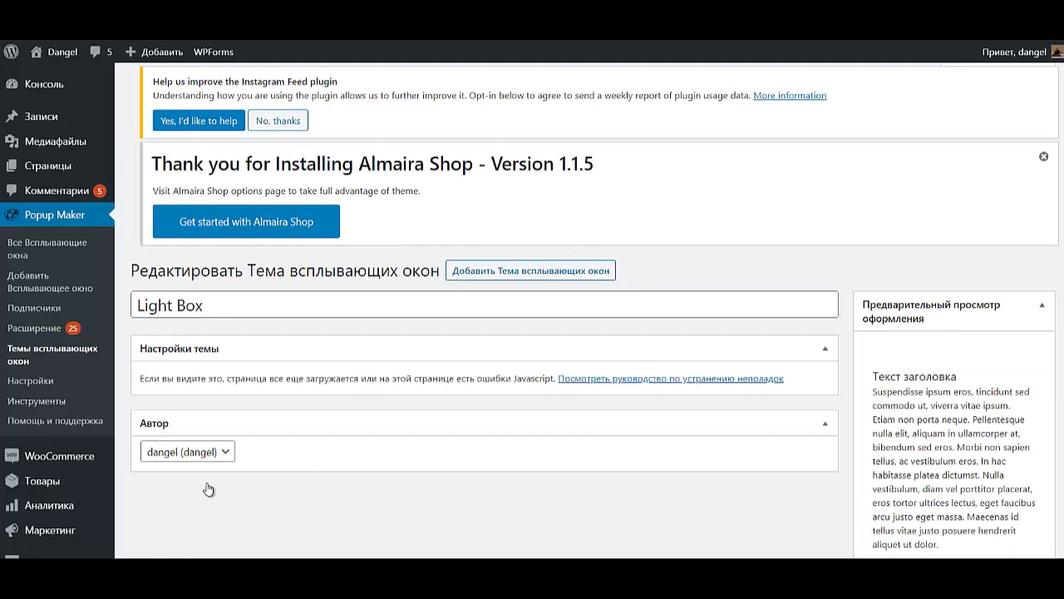
scroll(782, 395, down, 2)
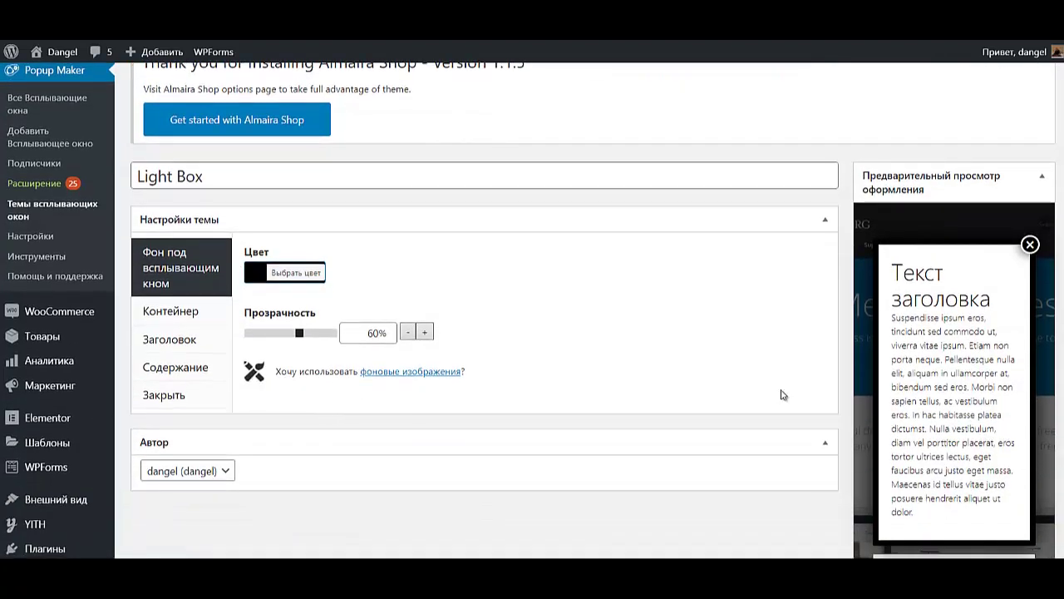
Try #edaa36 and the red, orange and yellow preset colours for the background behind the popup.
click(292, 277)
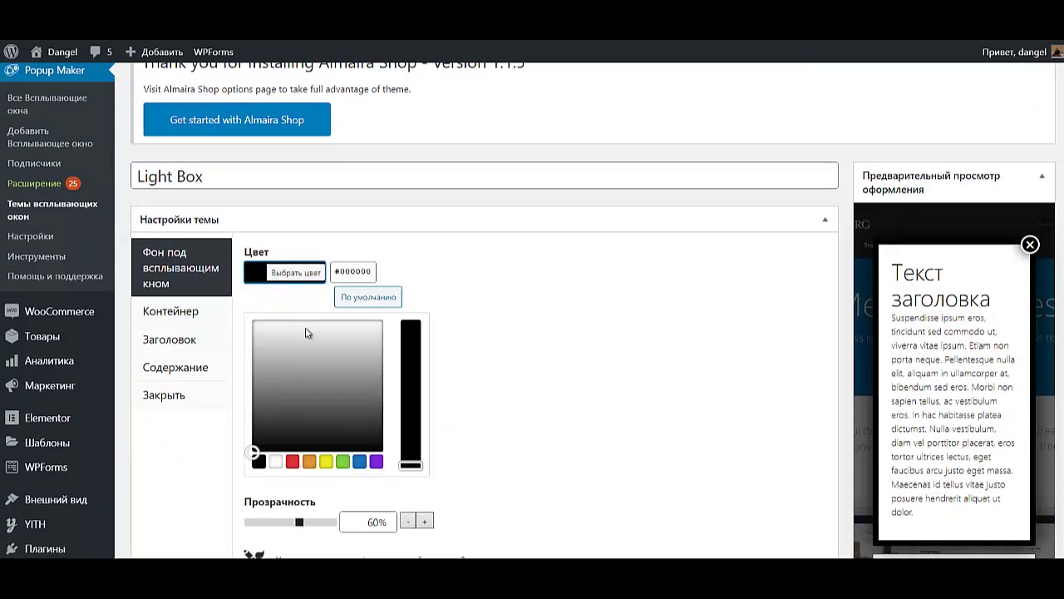
drag(374, 273, 331, 276)
text(#edaa36)
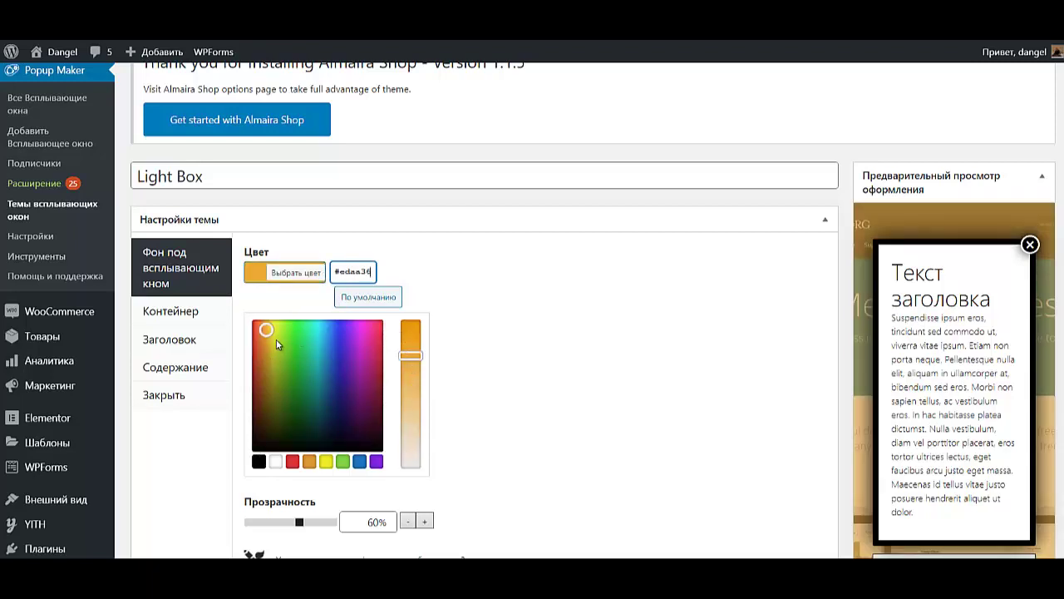
click(326, 372)
click(292, 461)
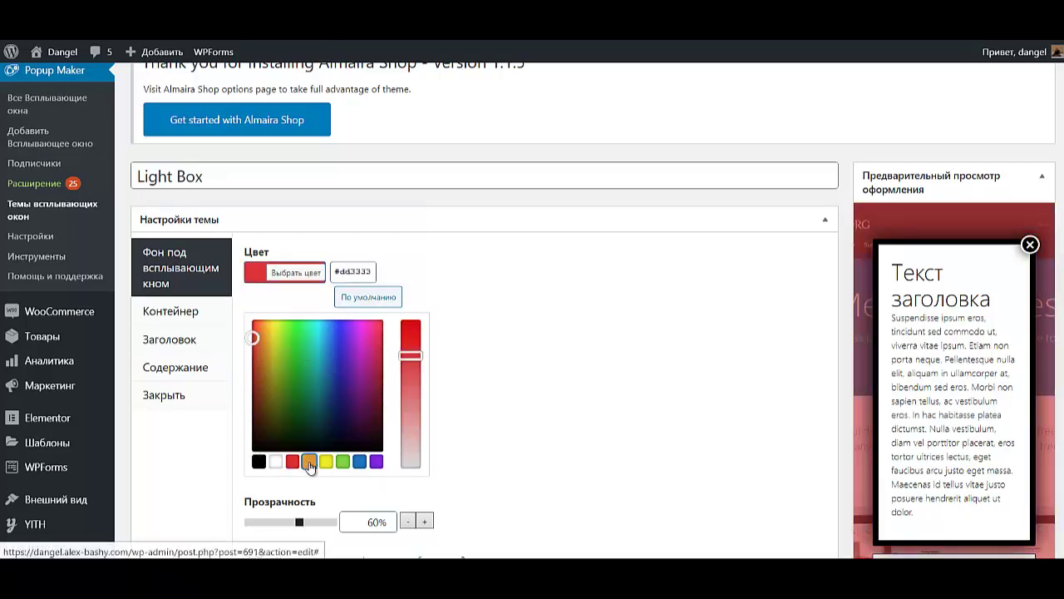
click(310, 460)
click(326, 461)
Set the colour of the background behind the popup to the blue shade #128eb7.
mouse_move(289, 331)
mouse_down()
mouse_move(353, 385)
mouse_move(321, 357)
mouse_up()
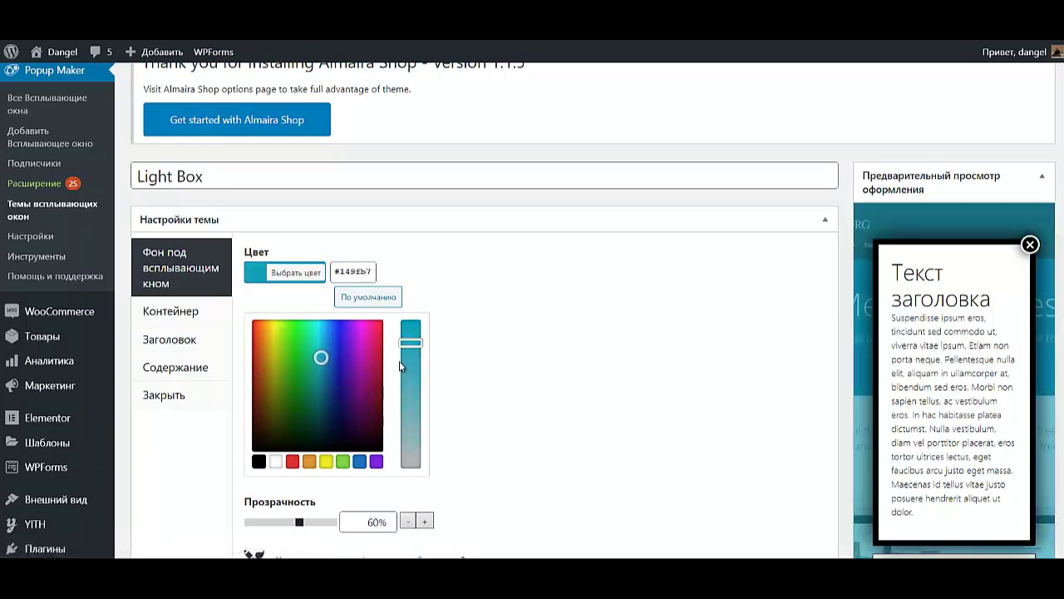
mouse_move(412, 354)
mouse_down()
mouse_move(409, 461)
mouse_move(410, 333)
mouse_up()
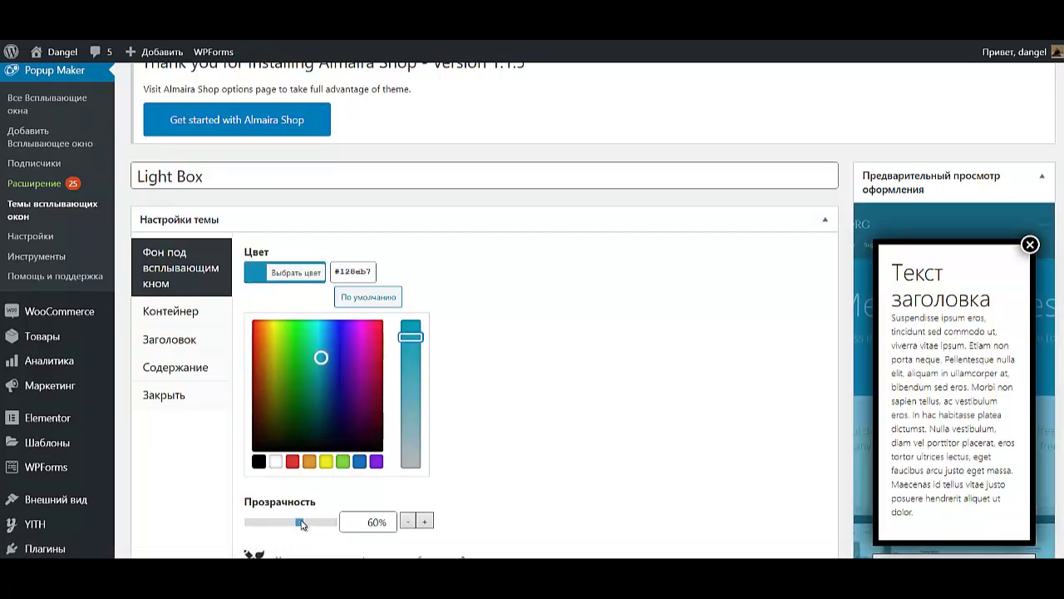
Set the colour of the background behind the popup to #edaa36.
scroll(321, 511, down, 2)
scroll(321, 511, up, 1)
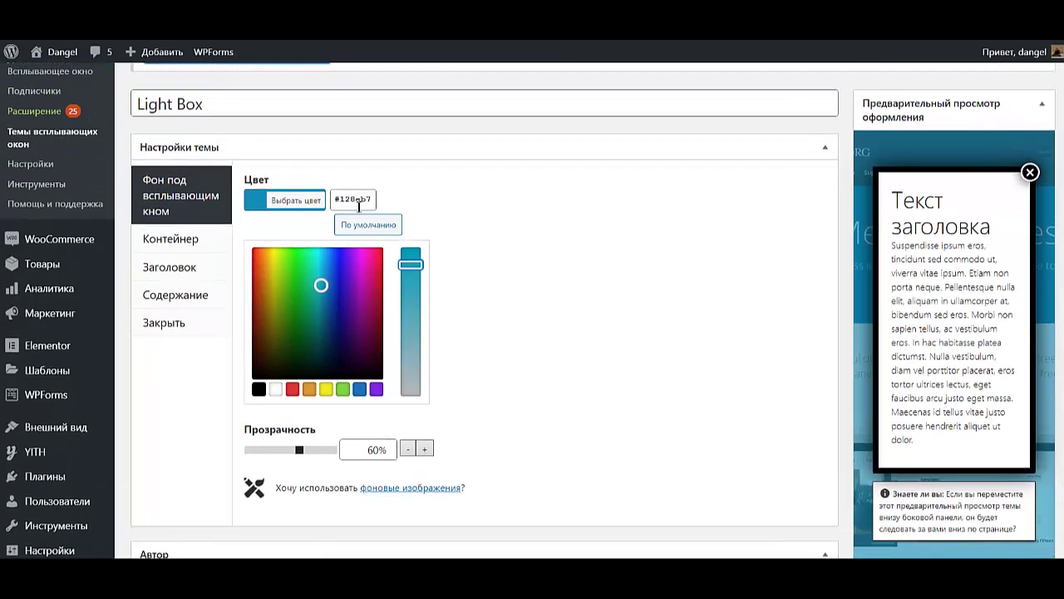
drag(375, 199, 289, 214)
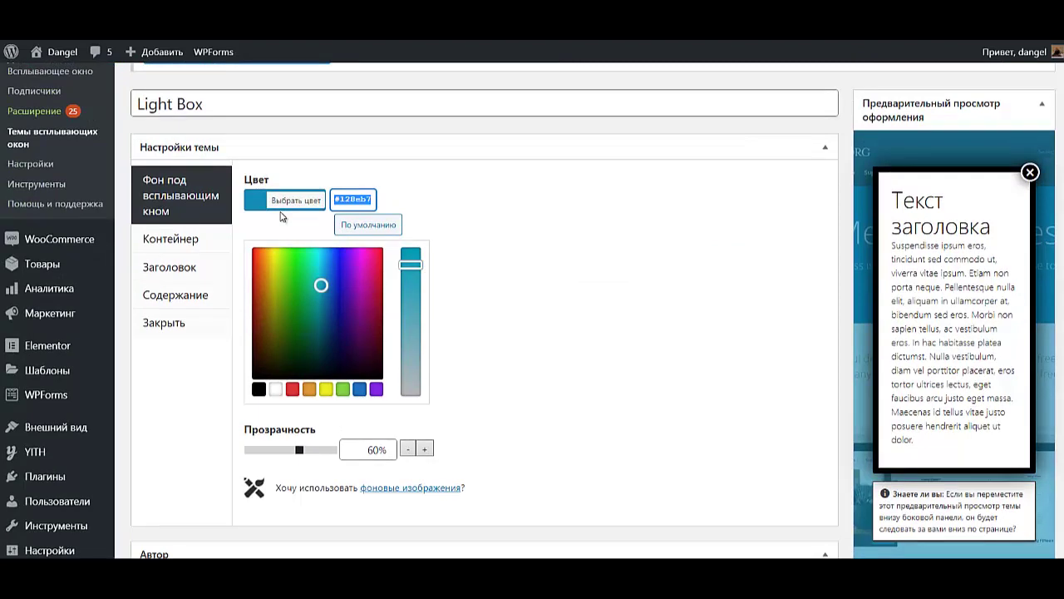
text(#edaa36)
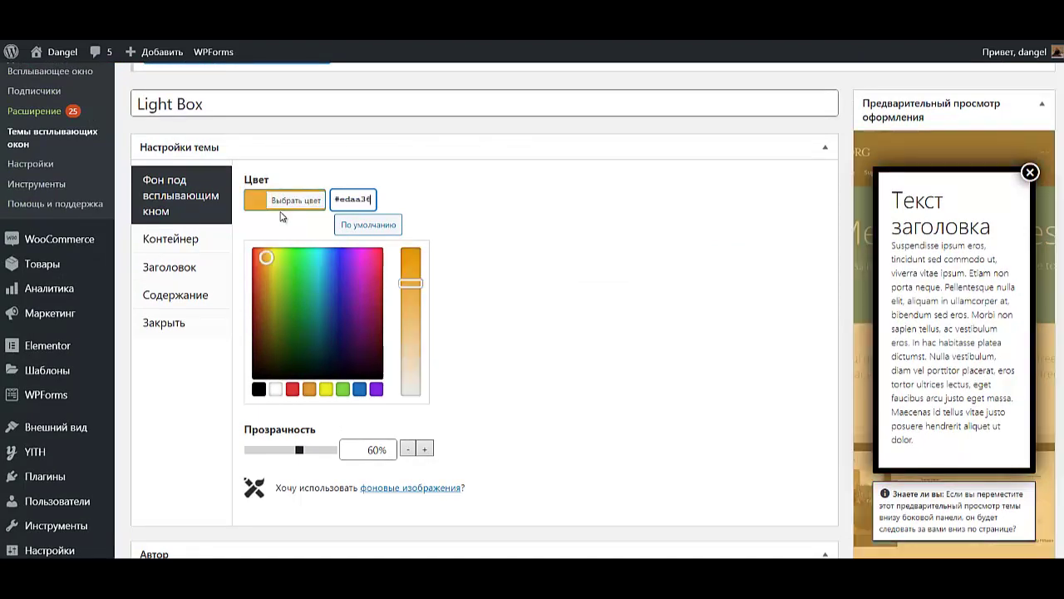
click(512, 240)
Set the container border's colour to #edaa36 and its style to Край.
click(163, 235)
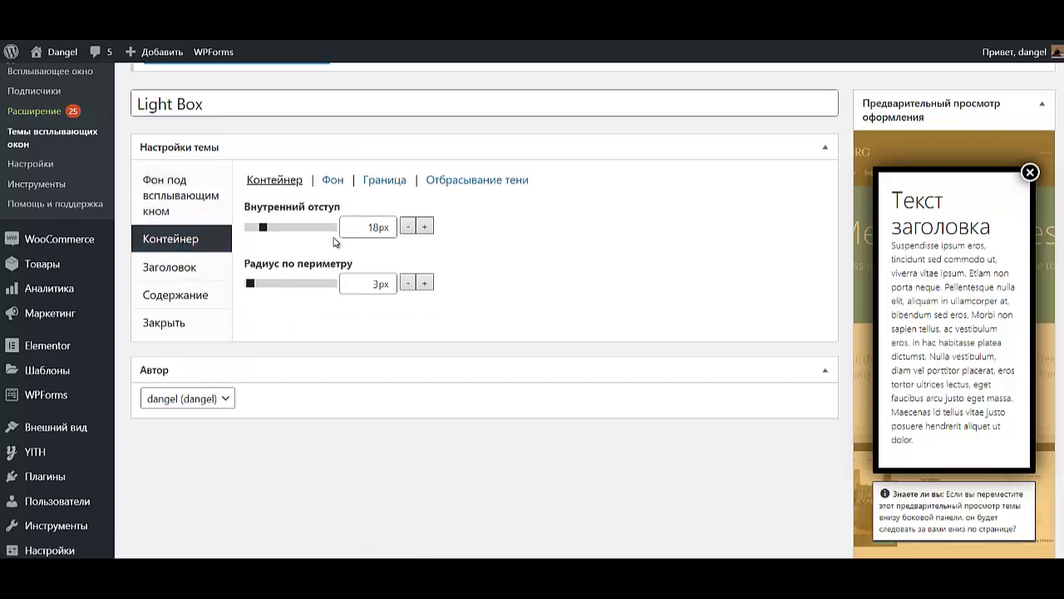
click(332, 181)
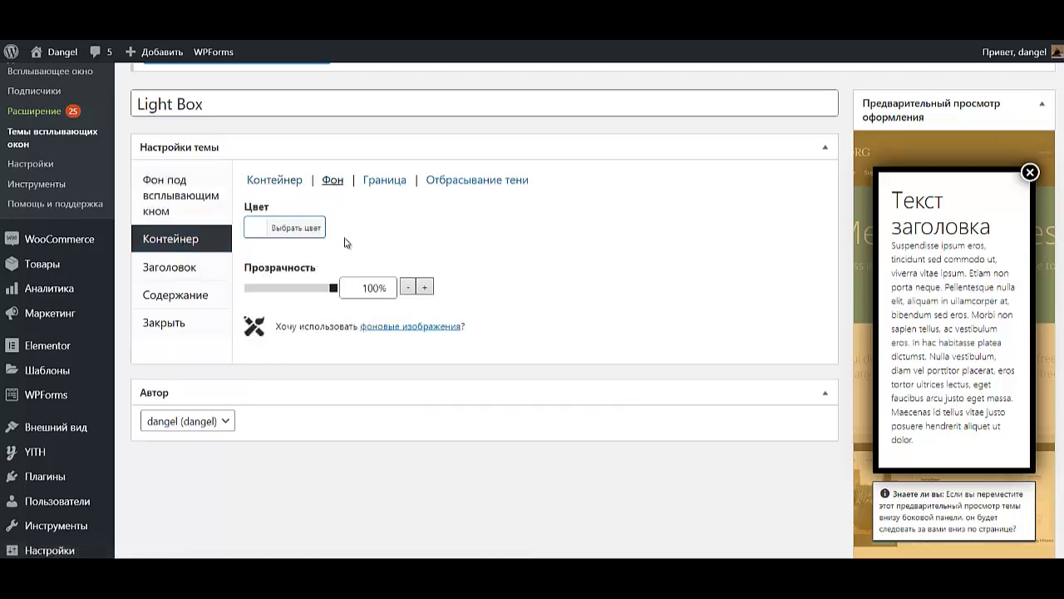
click(374, 181)
click(307, 284)
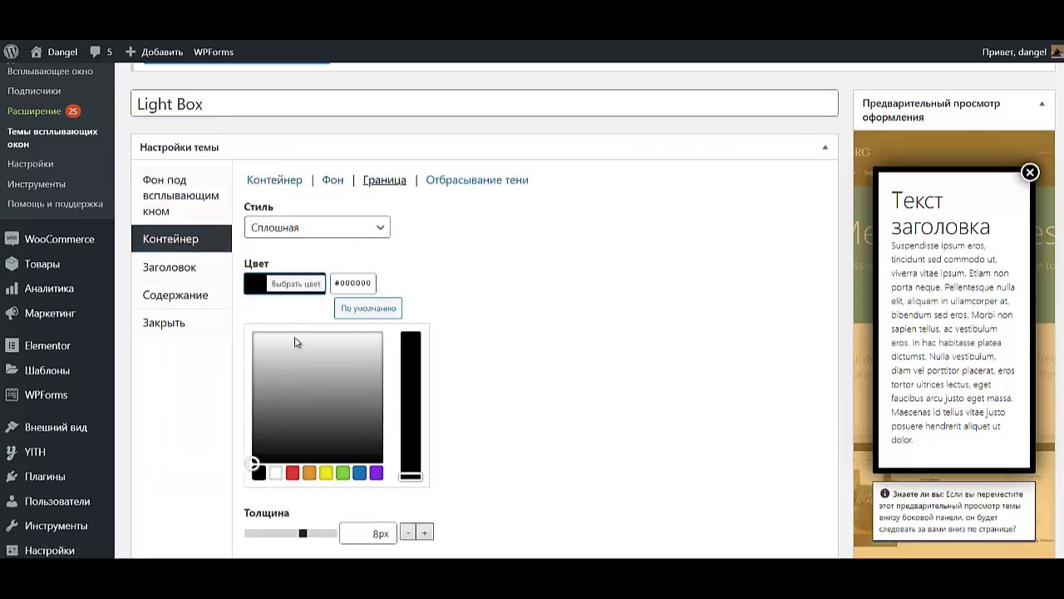
triple_click(373, 283)
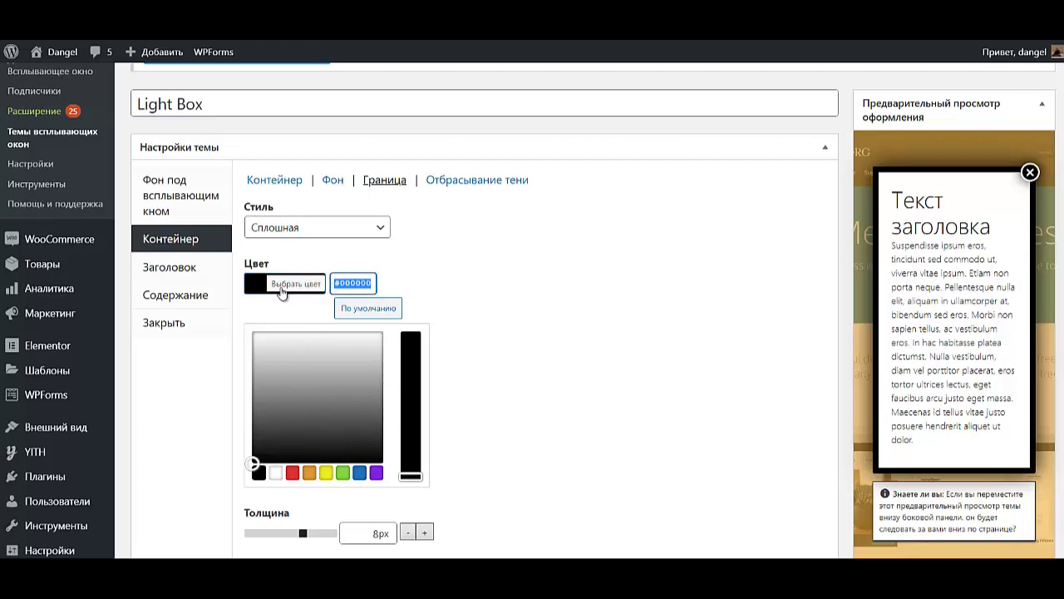
text(#edaa36)
click(372, 227)
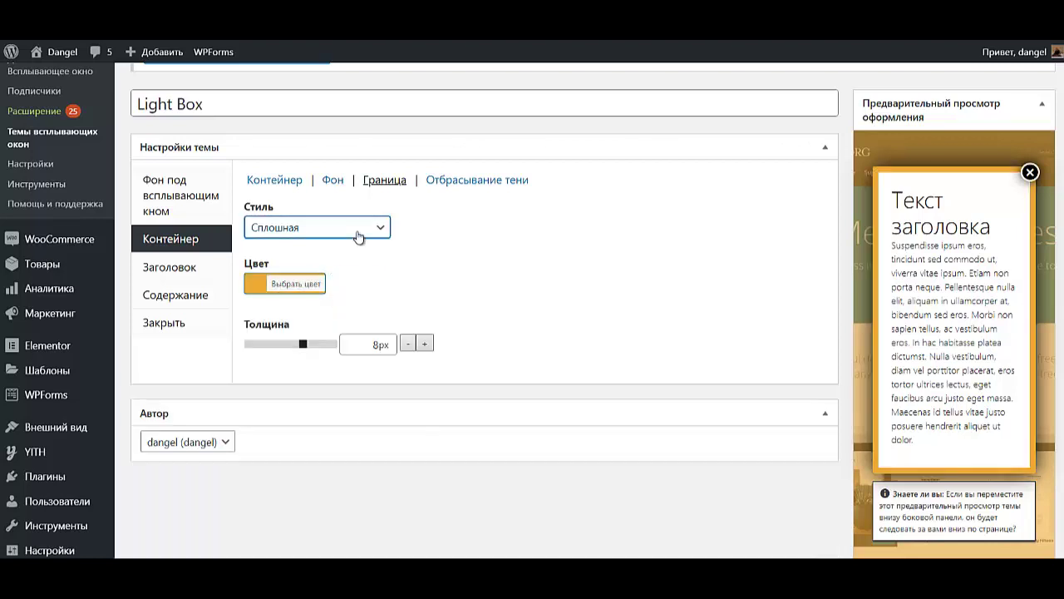
click(373, 227)
click(258, 370)
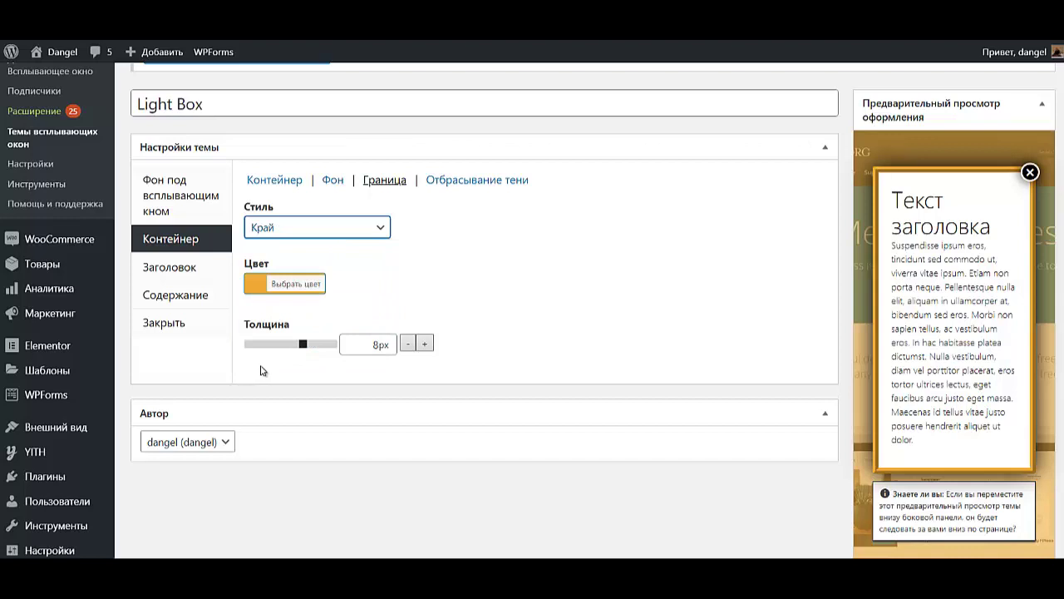
Set the container's drop shadow colour to #edaa36.
click(493, 184)
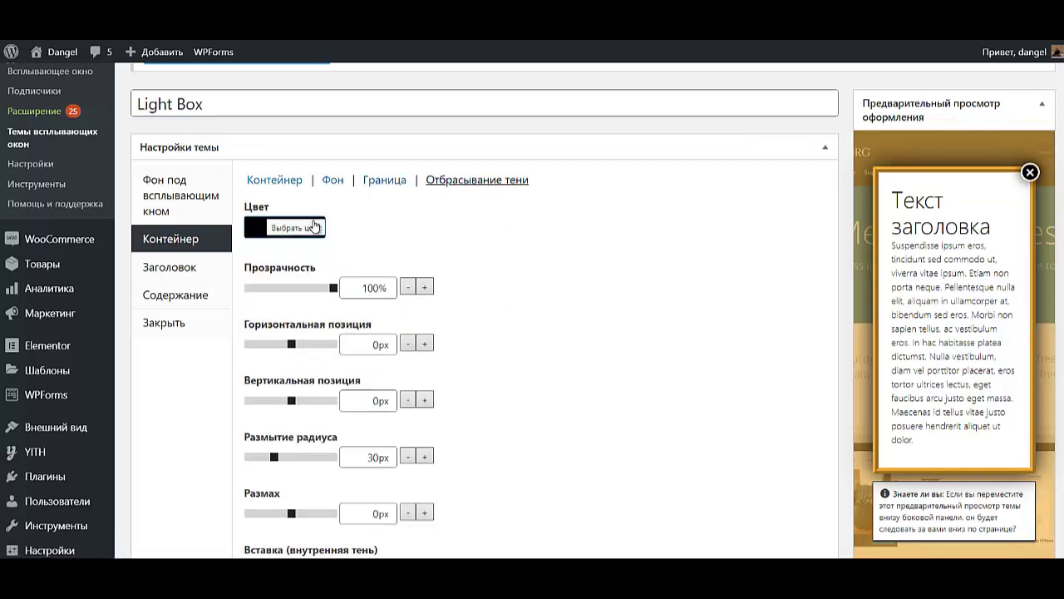
click(313, 226)
drag(375, 226, 310, 228)
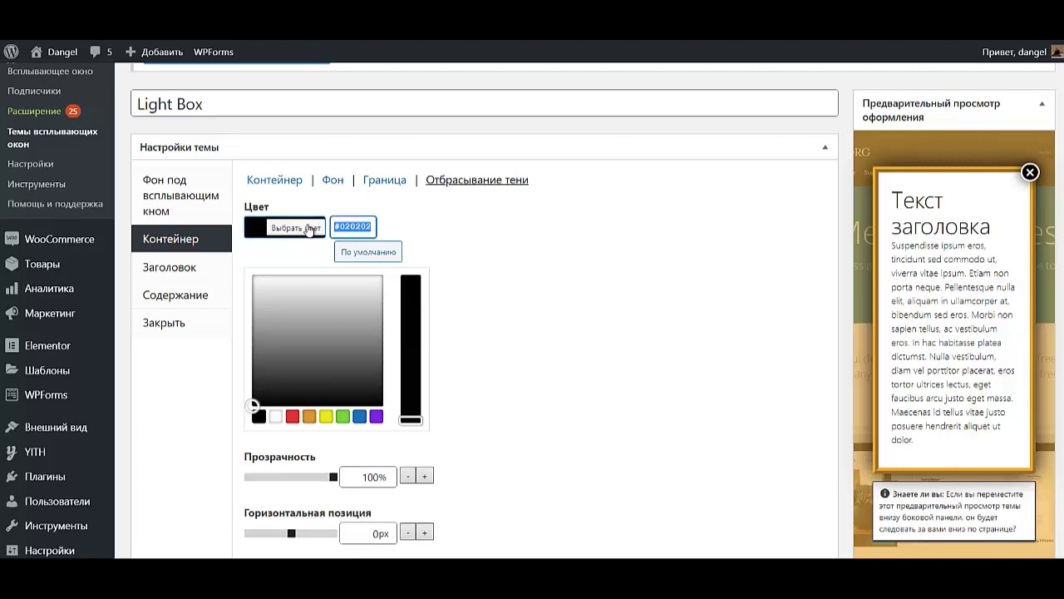
text(#edaa36)
click(490, 290)
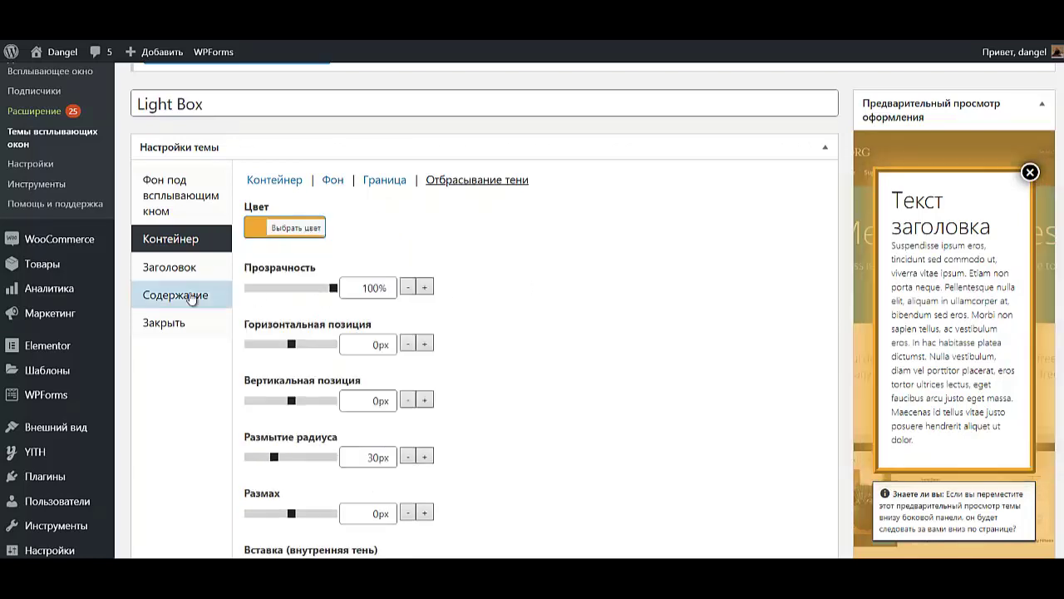
Set the close button's background colour to #edaa36.
click(169, 267)
click(180, 333)
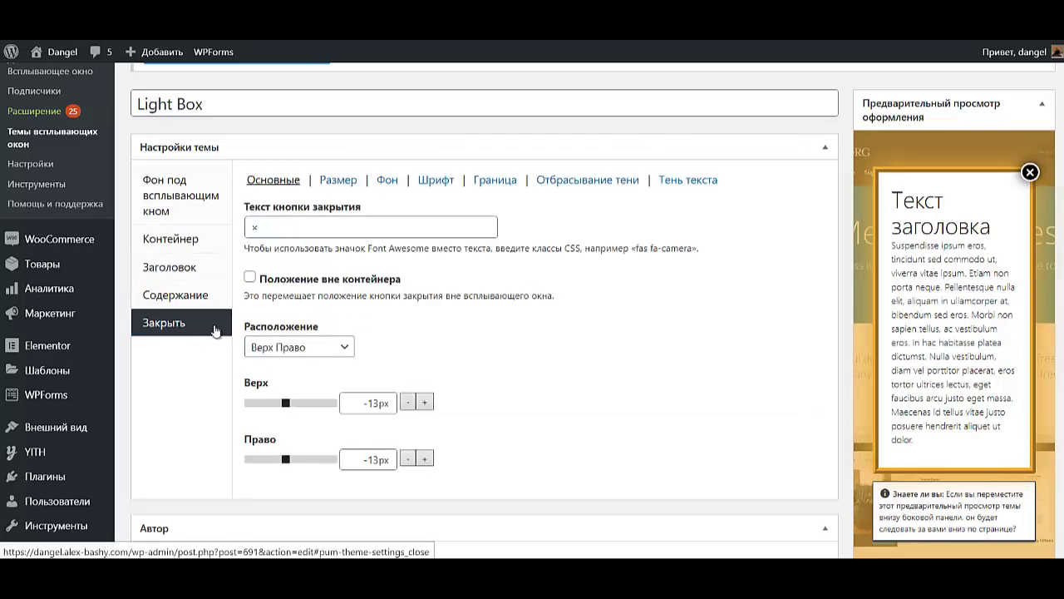
click(387, 182)
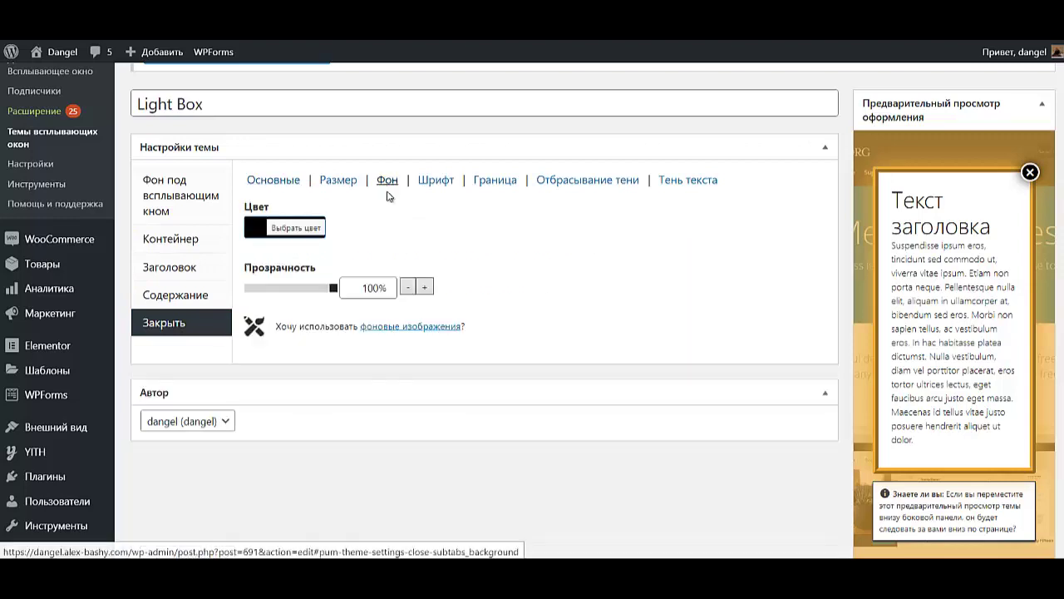
click(320, 233)
drag(368, 231, 312, 239)
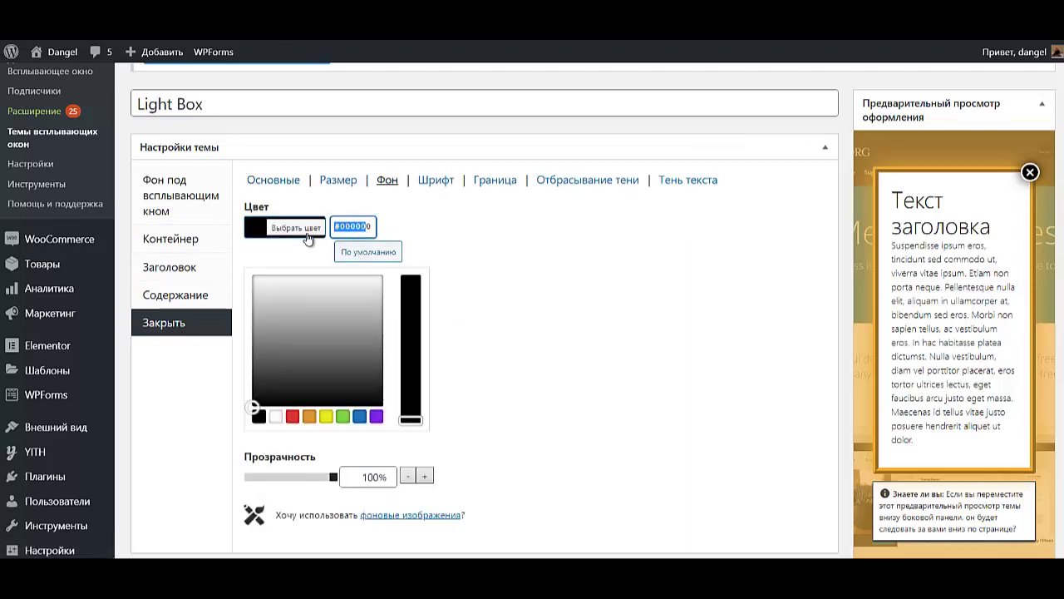
key(BackSpace)
text(#edaa36)
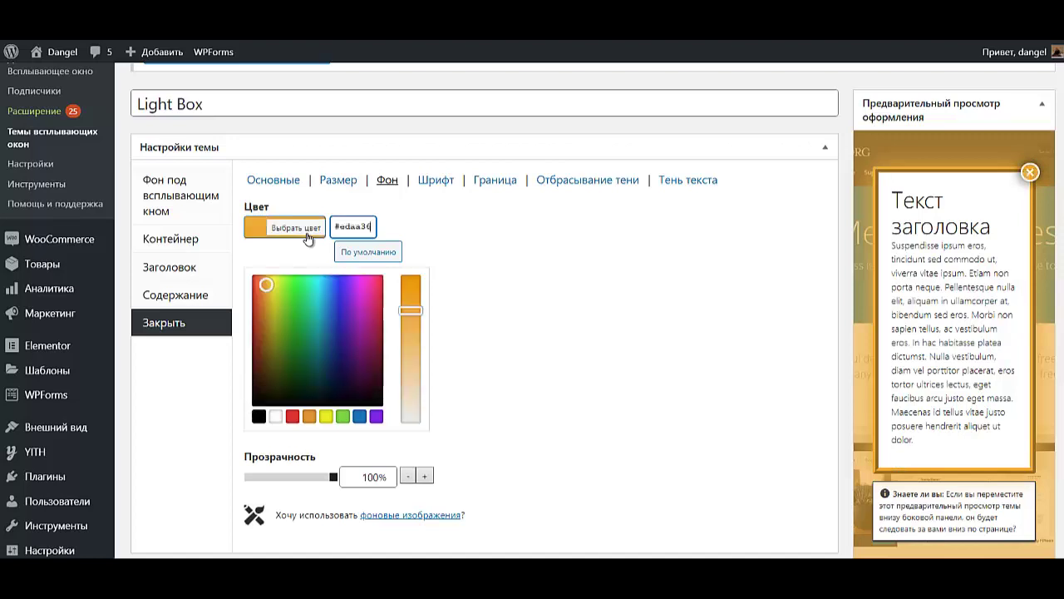
Set the close button's drop shadow colour to #edaa36 and save the updated Light Box theme.
click(584, 185)
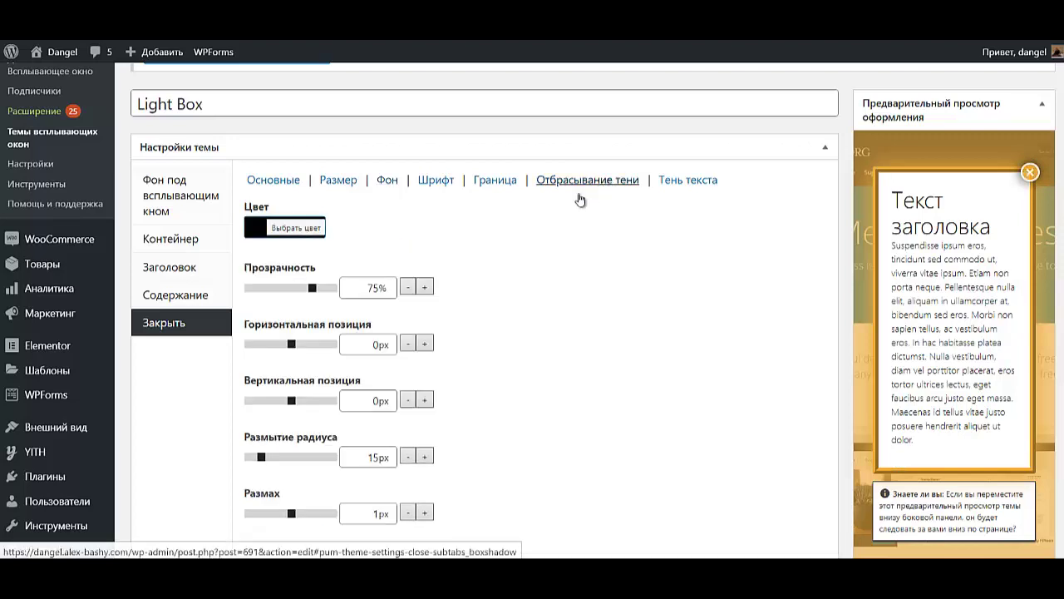
click(281, 228)
triple_click(374, 230)
click(299, 243)
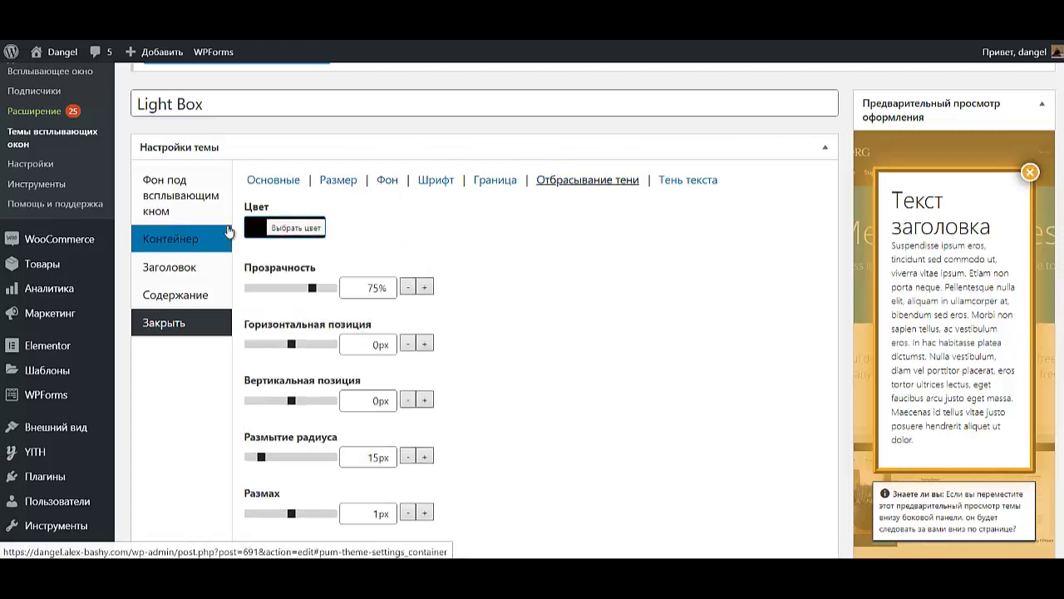
click(293, 229)
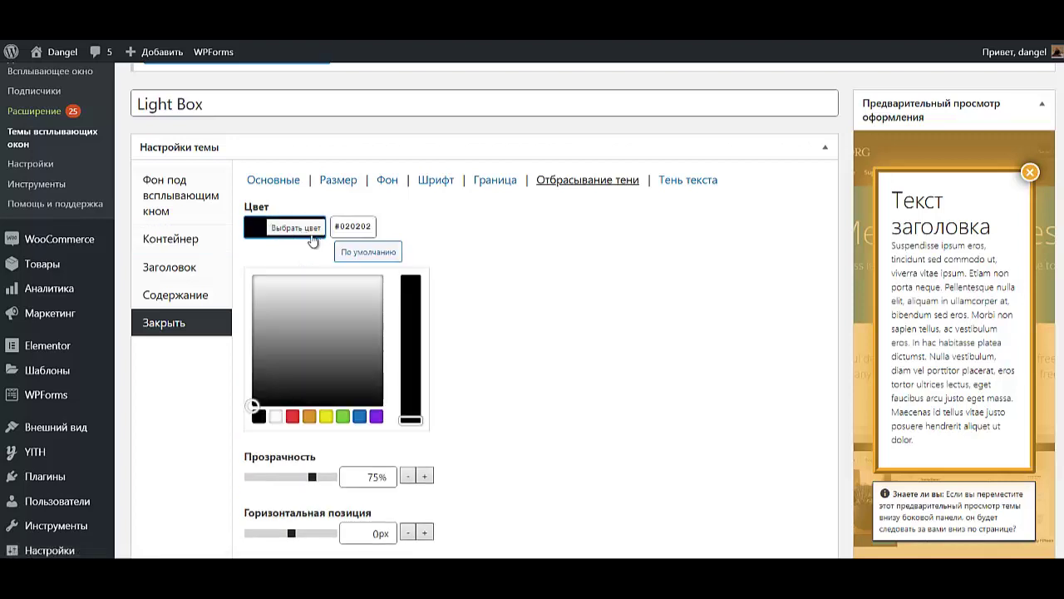
triple_click(372, 226)
text(#edaa3c)
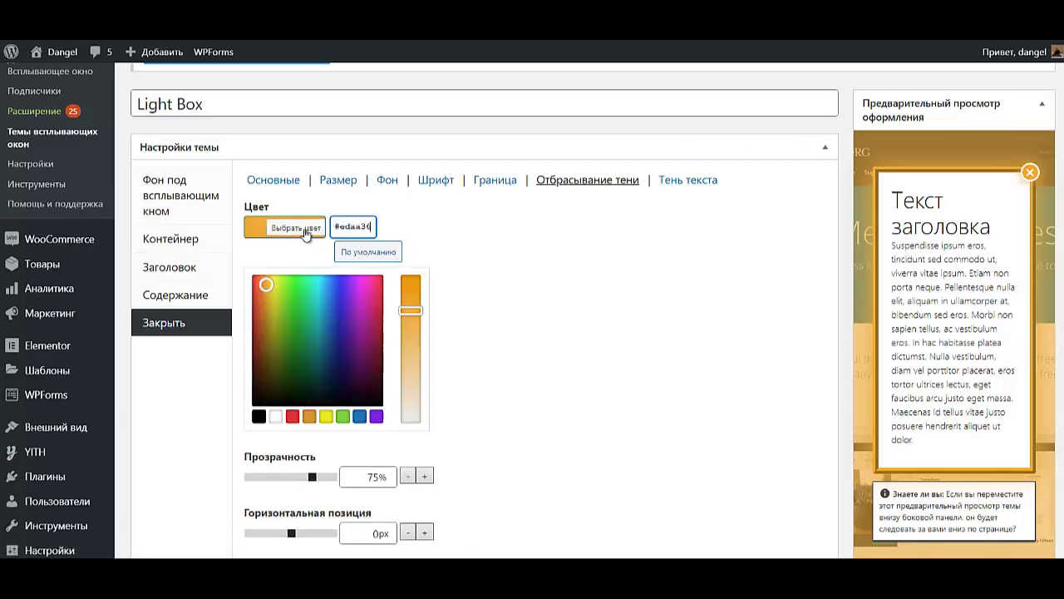
click(672, 262)
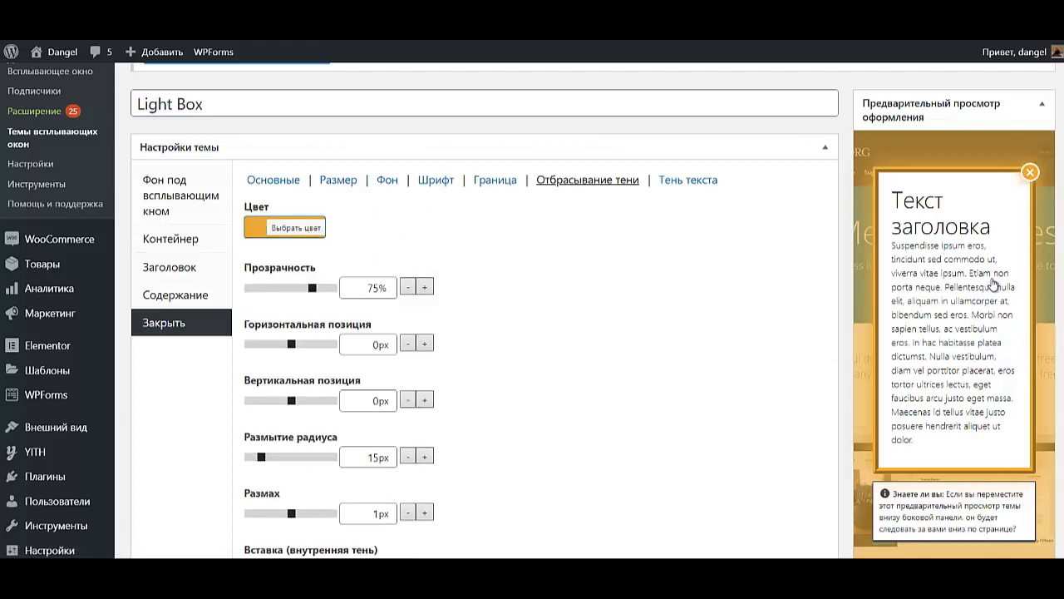
scroll(748, 427, down, 3)
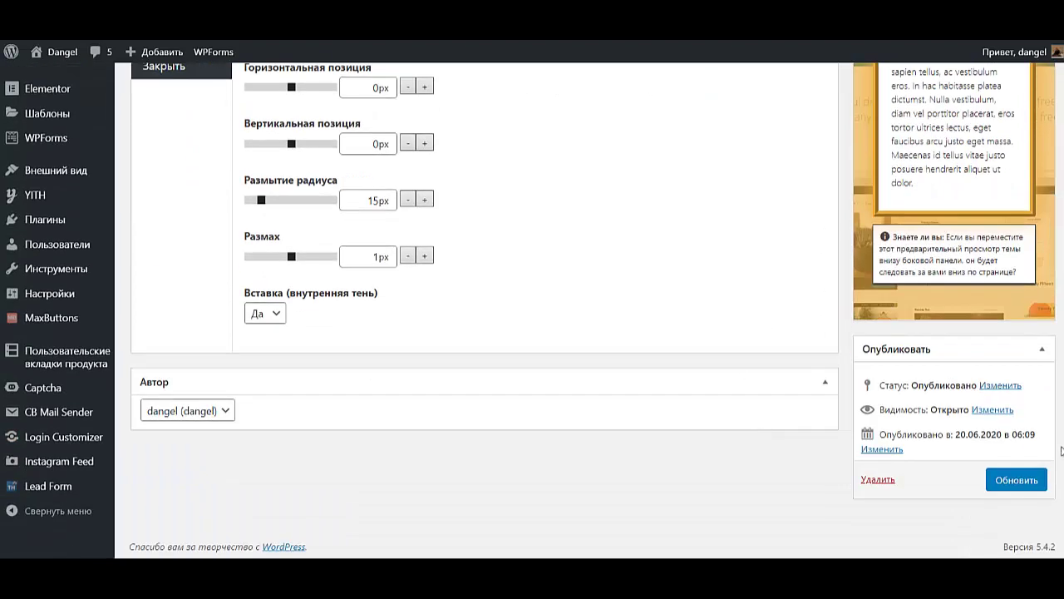
click(1013, 481)
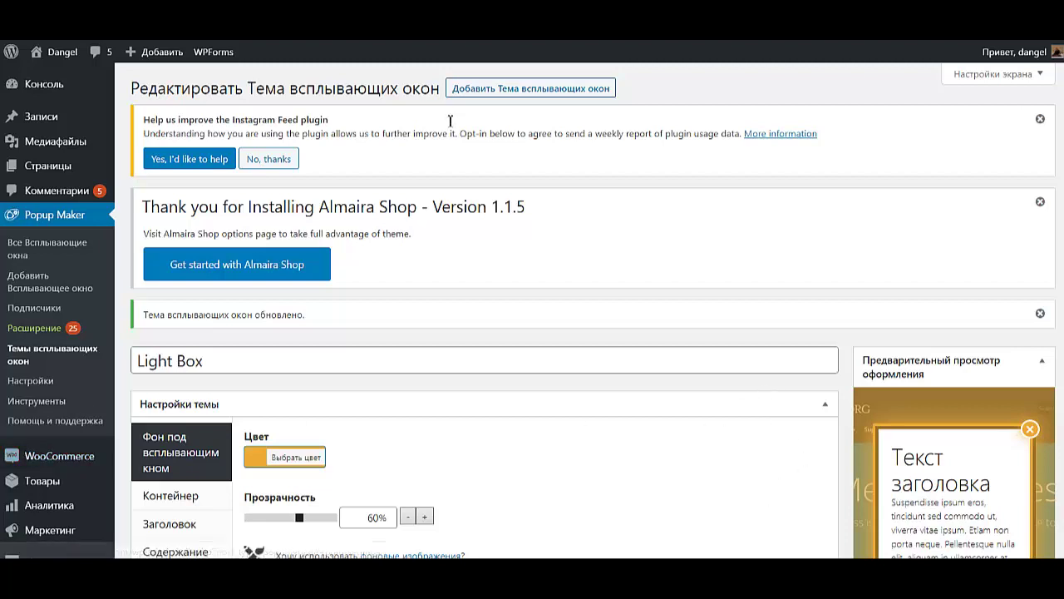
Create a new popup and name it ТАБЛИЦА СООТВЕТСТВИЯ РАЗМЕРОВ.
click(13, 258)
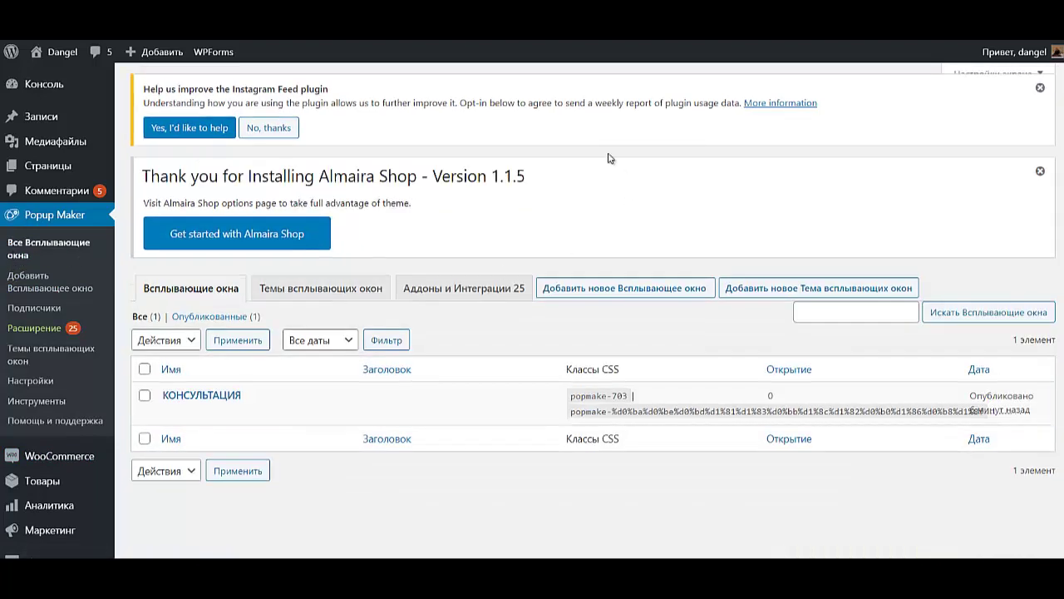
click(602, 291)
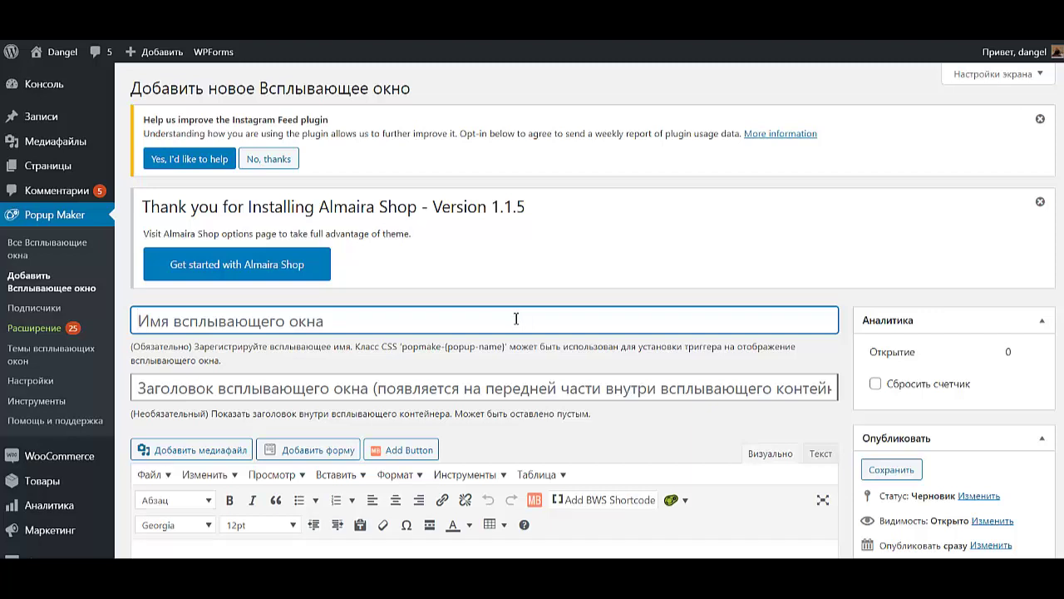
text(ТАБЛ)
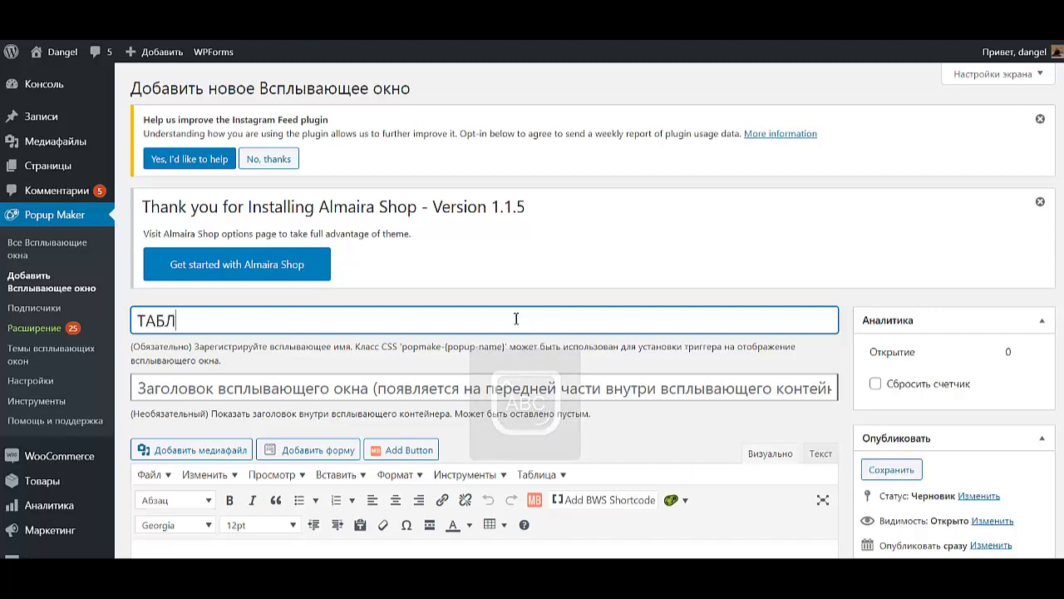
text(ИЦА СООТВЕ)
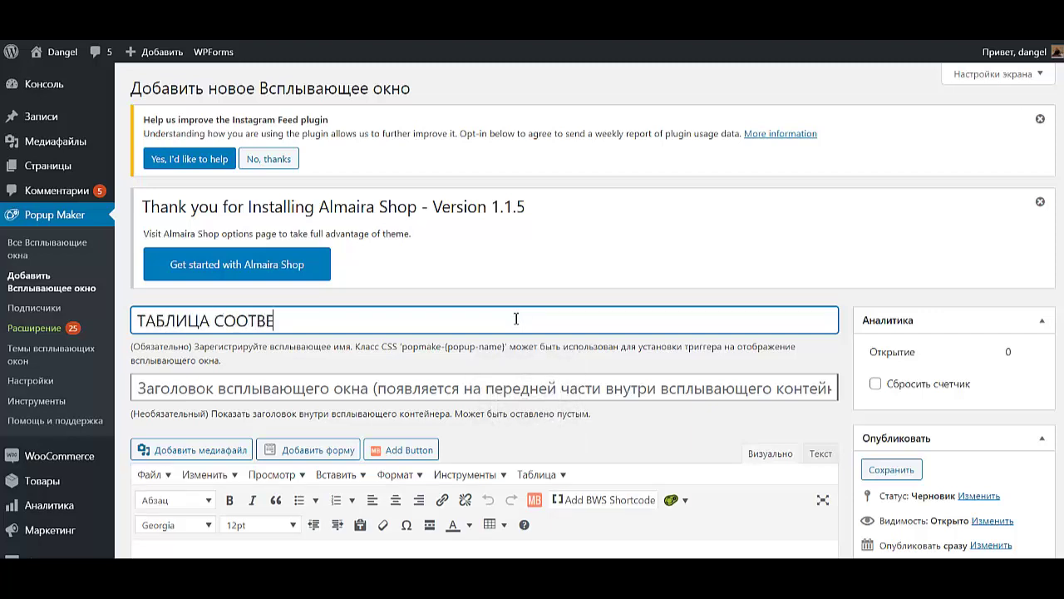
text(ТСТВИЯ РАЗМЕРОВ)
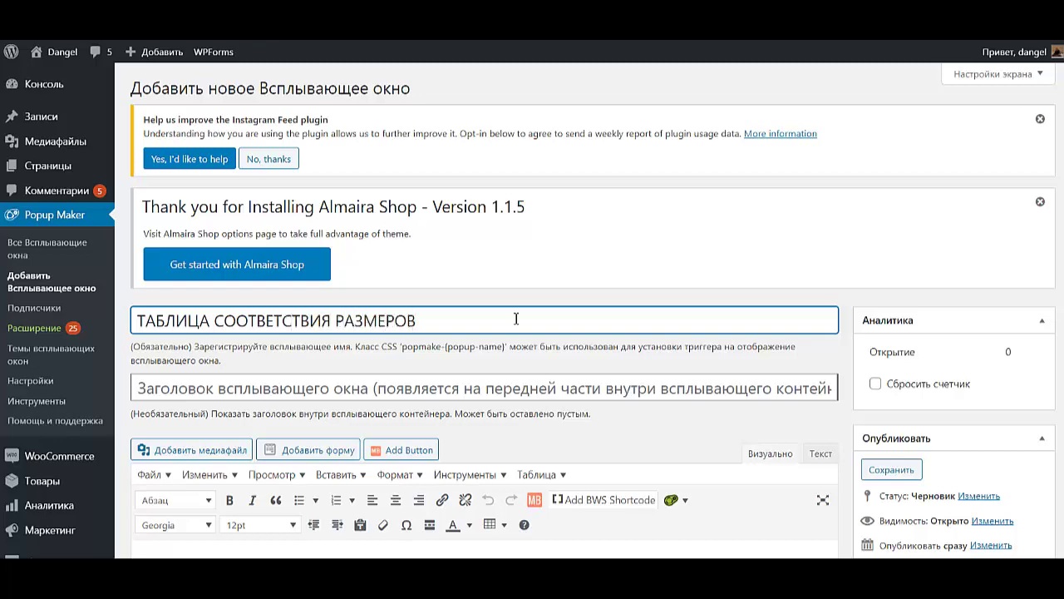
Paste the copied size table and the КАК ОПРЕДЕЛИТЬ СВОЙ РАЗМЕР ? measuring instructions into the popup's content.
scroll(516, 318, down, 4)
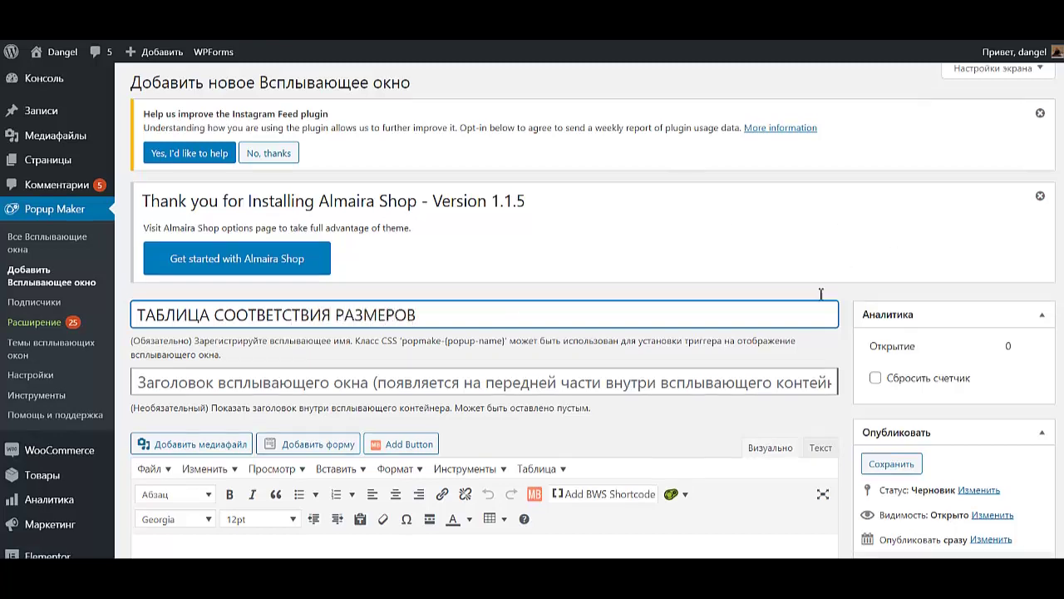
click(502, 288)
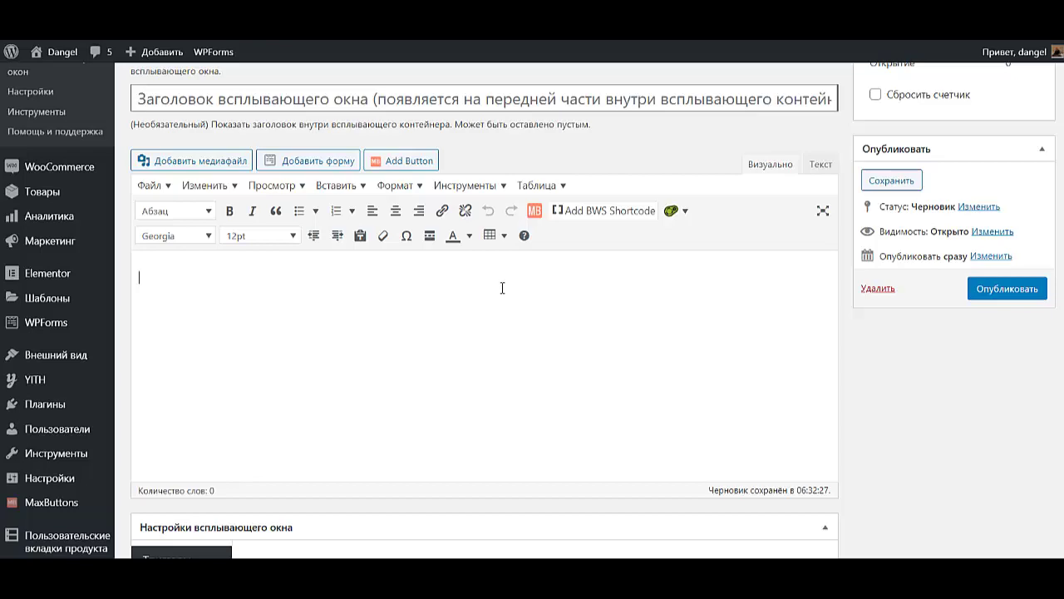
key(ctrl+v)
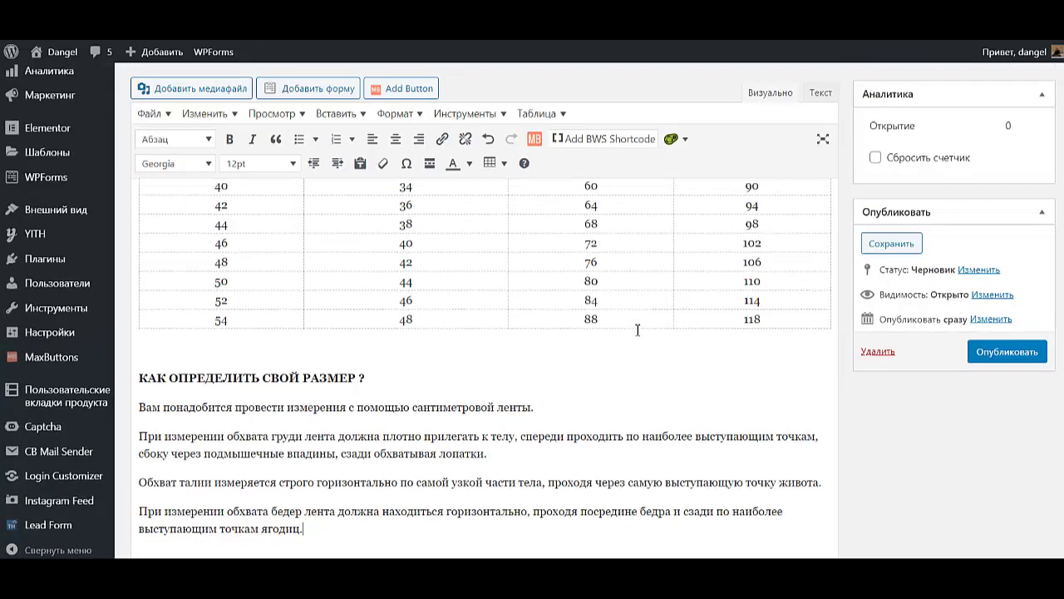
scroll(640, 341, down, 1)
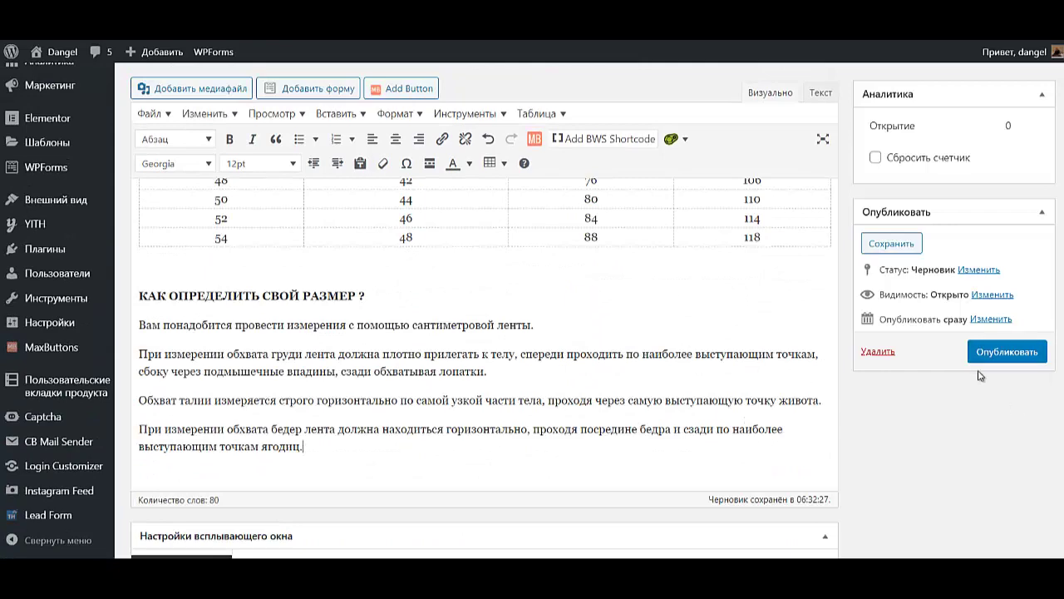
Apply the Центр Popup display preset to the size chart popup and choose the Light Box theme for its appearance.
scroll(582, 416, down, 3)
click(171, 409)
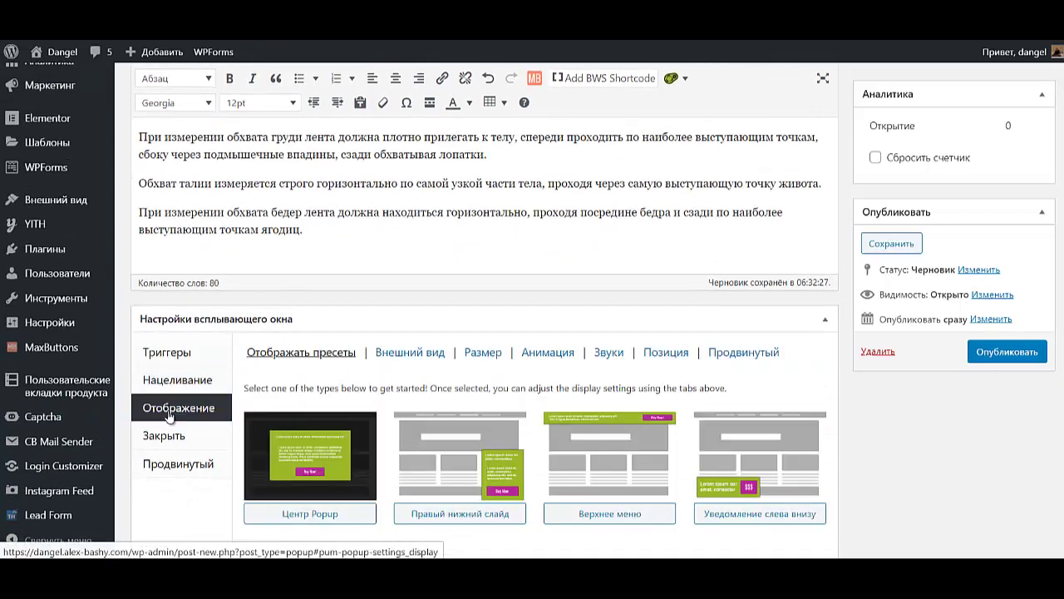
click(309, 513)
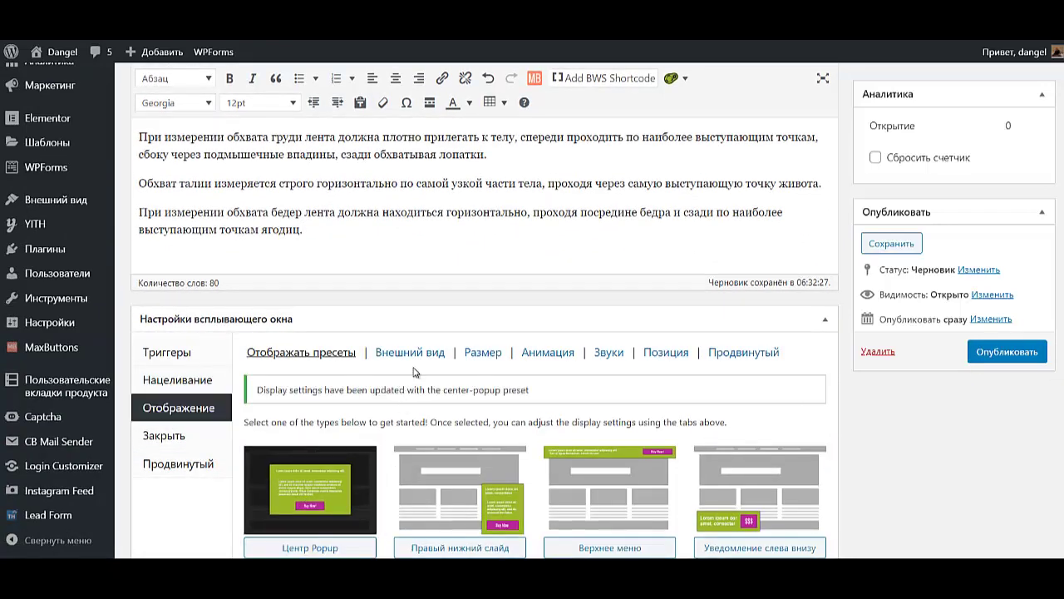
click(410, 353)
click(335, 400)
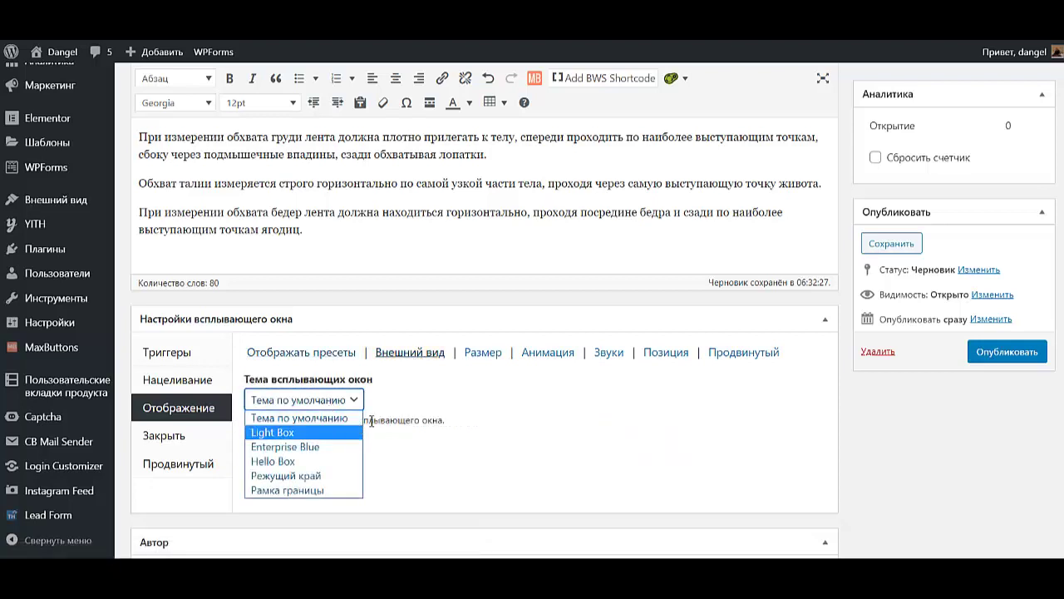
click(274, 433)
Choose Среднее - 60% as the popup's size.
click(483, 352)
click(352, 400)
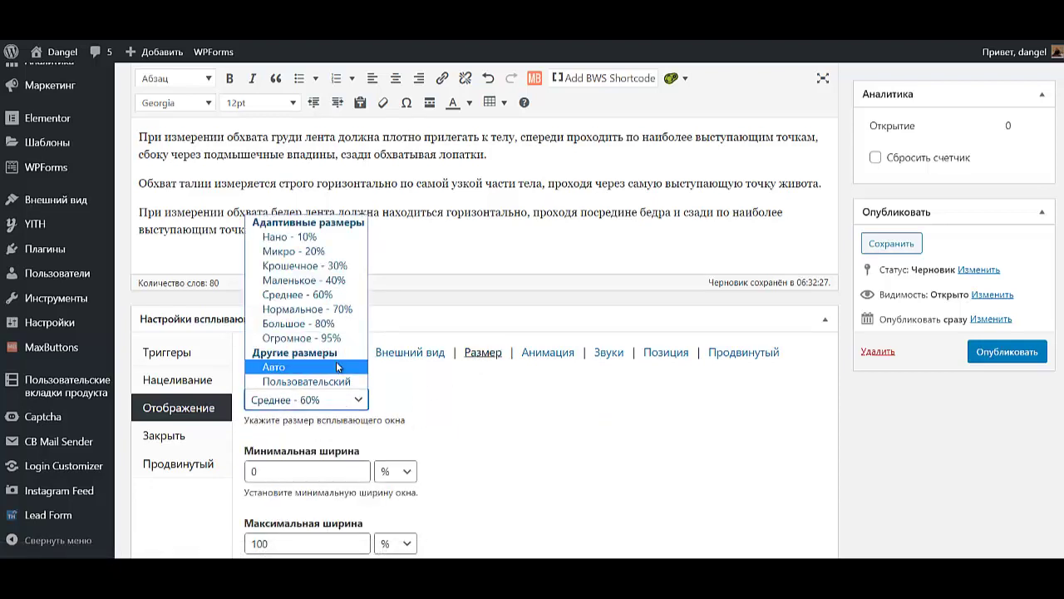
click(324, 297)
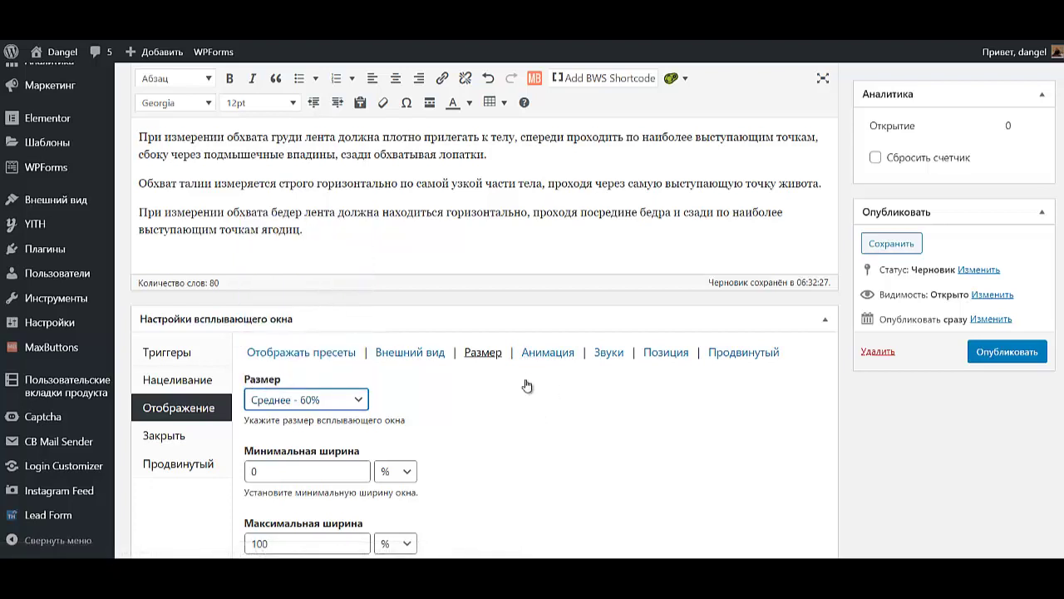
Set the popup's animation type to Затухание и движение with a speed of 1000 ms, and check its position settings.
click(548, 353)
click(341, 400)
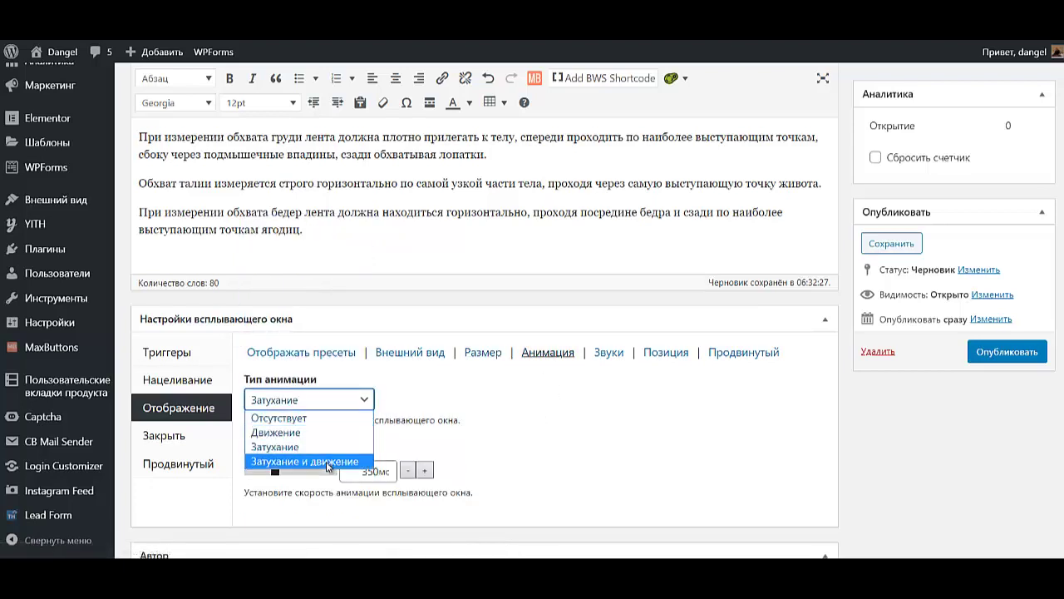
click(326, 463)
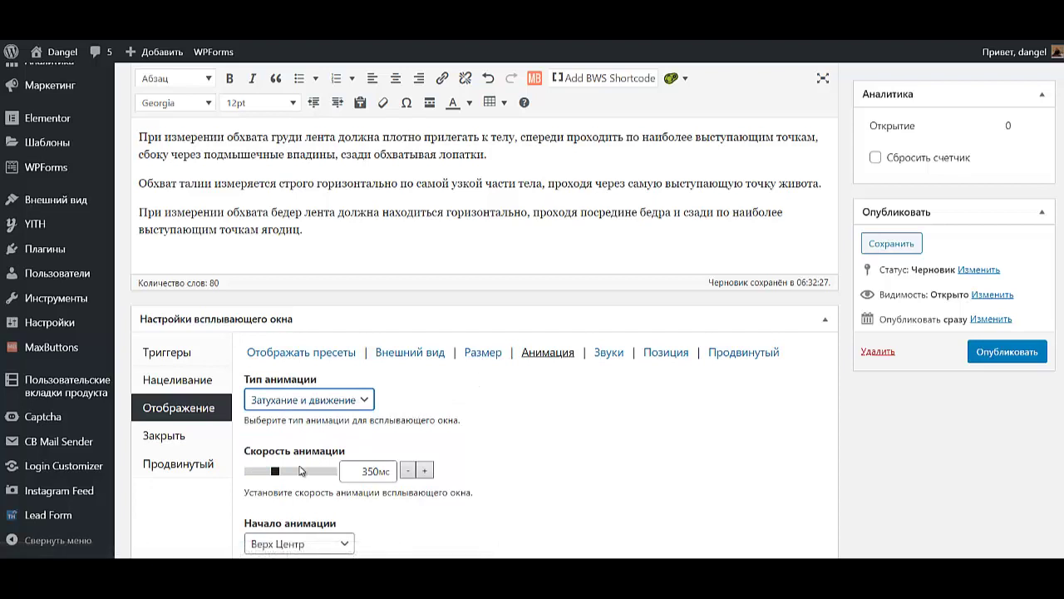
drag(301, 471, 337, 471)
scroll(363, 431, down, 2)
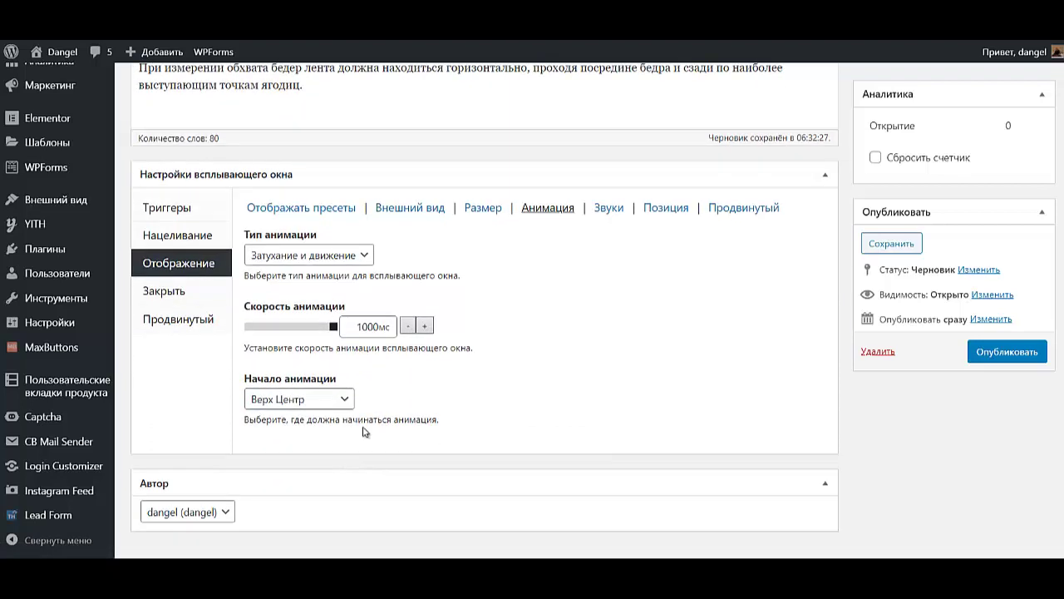
click(667, 209)
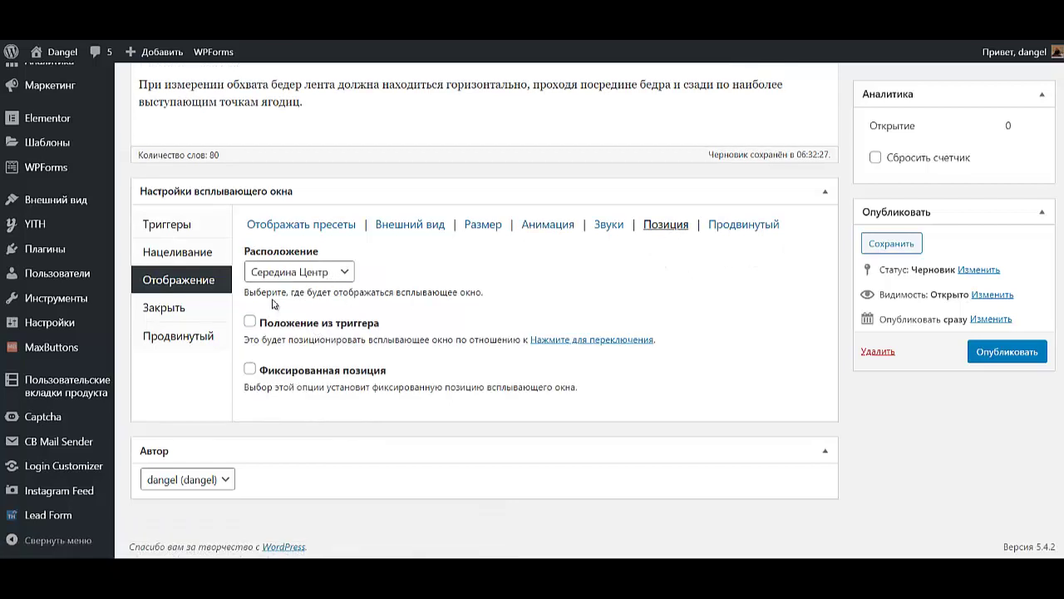
Enable closing the popup by clicking the overlay and with the Esc key, and publish the popup.
click(203, 307)
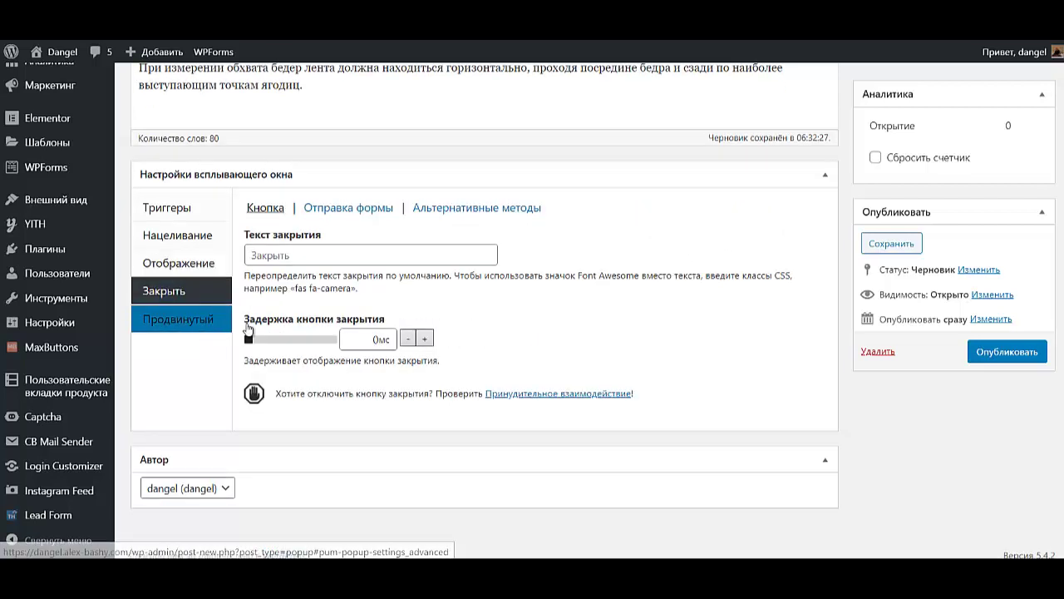
click(466, 208)
click(348, 243)
click(329, 288)
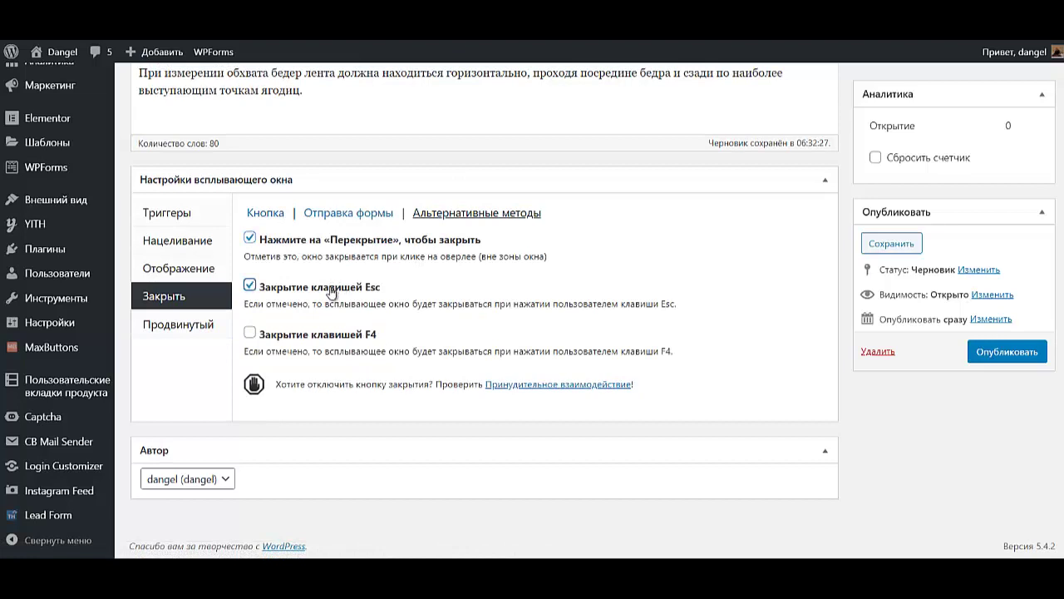
click(993, 359)
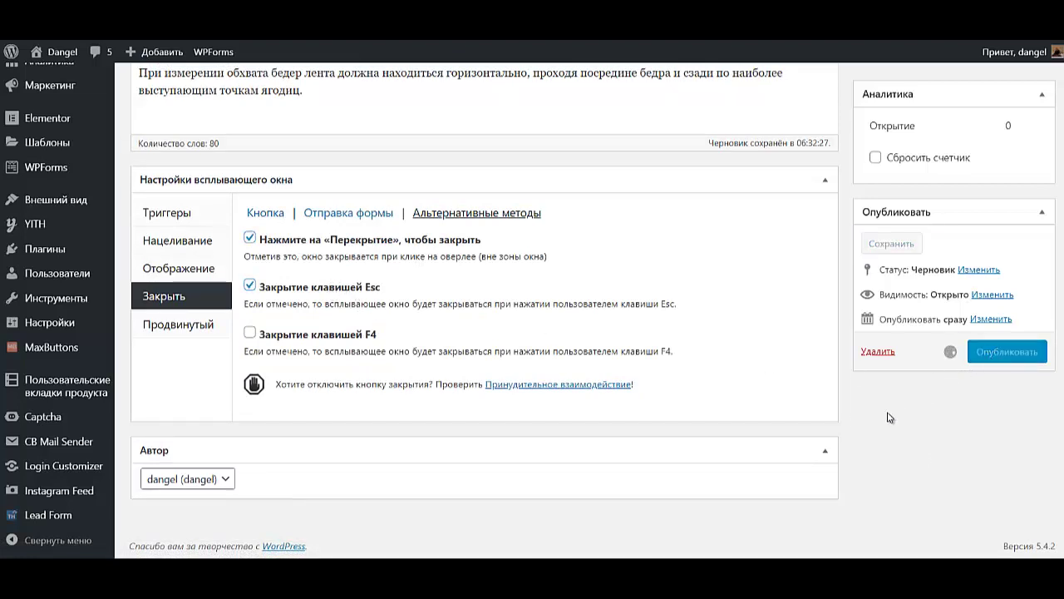